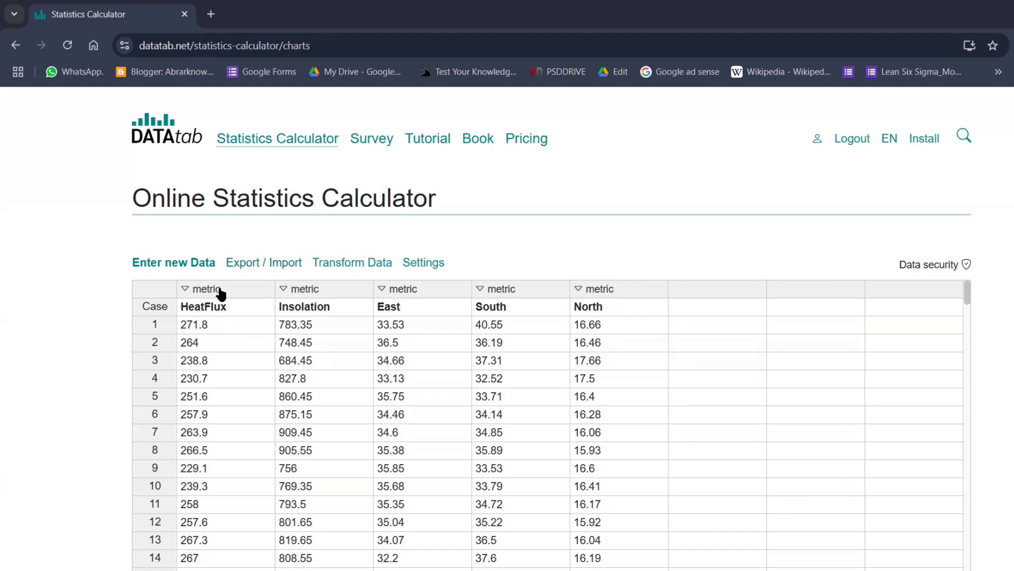
Look through the data table's rows and its HeatFlux, Insolation, East, South and North columns
{"action": "scroll", "coordinate": [241, 312], "scroll_direction": "down", "scroll_amount": 8}
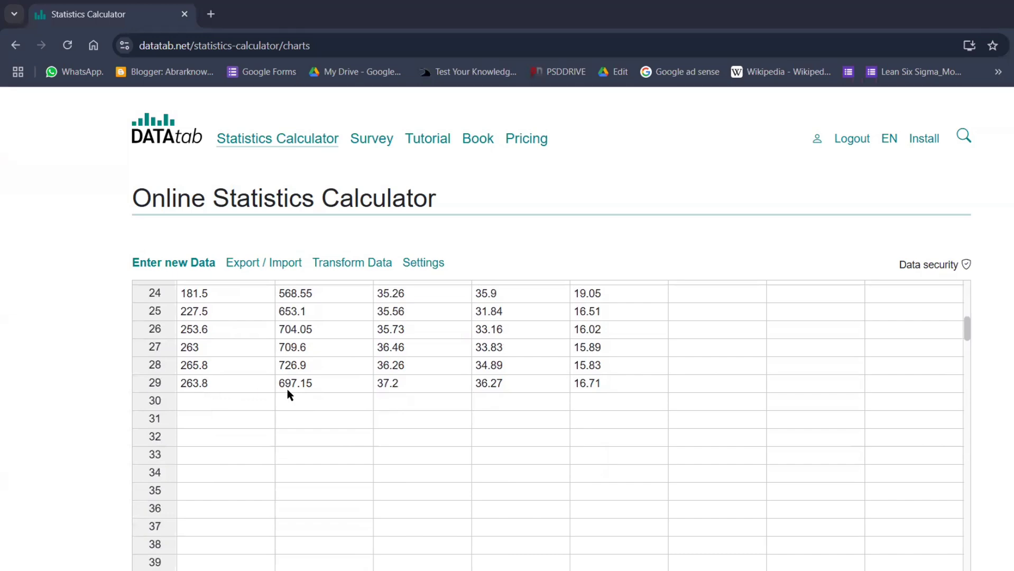
{"action": "scroll", "coordinate": [286, 392], "scroll_direction": "down", "scroll_amount": 20}
{"action": "scroll", "coordinate": [518, 365], "scroll_direction": "down", "scroll_amount": 7}
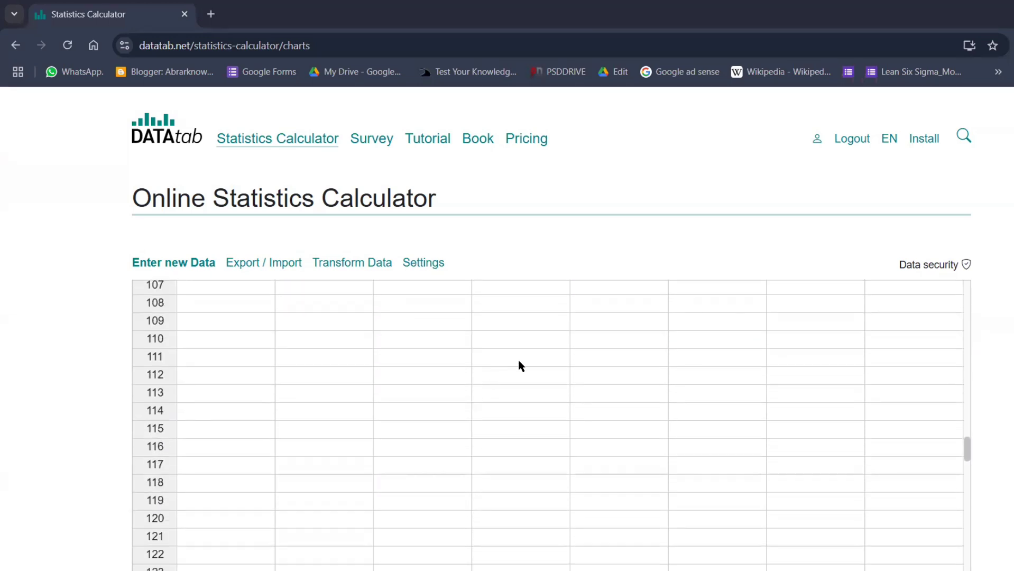
{"action": "scroll", "coordinate": [507, 328], "scroll_direction": "down", "scroll_amount": 2}
{"action": "scroll", "coordinate": [507, 328], "scroll_direction": "down", "scroll_amount": 4}
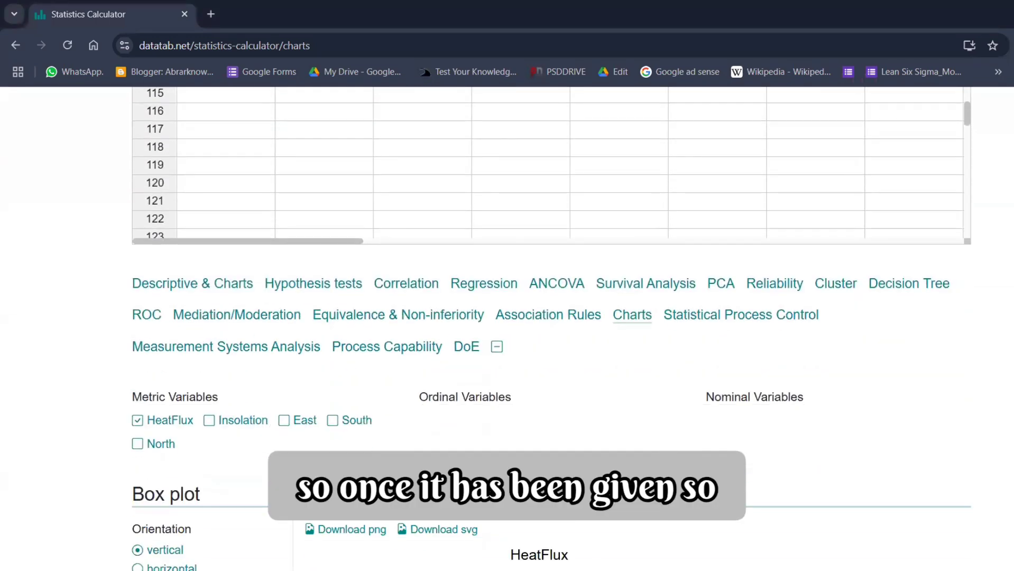
{"action": "scroll", "coordinate": [319, 201], "scroll_direction": "up", "scroll_amount": 15}
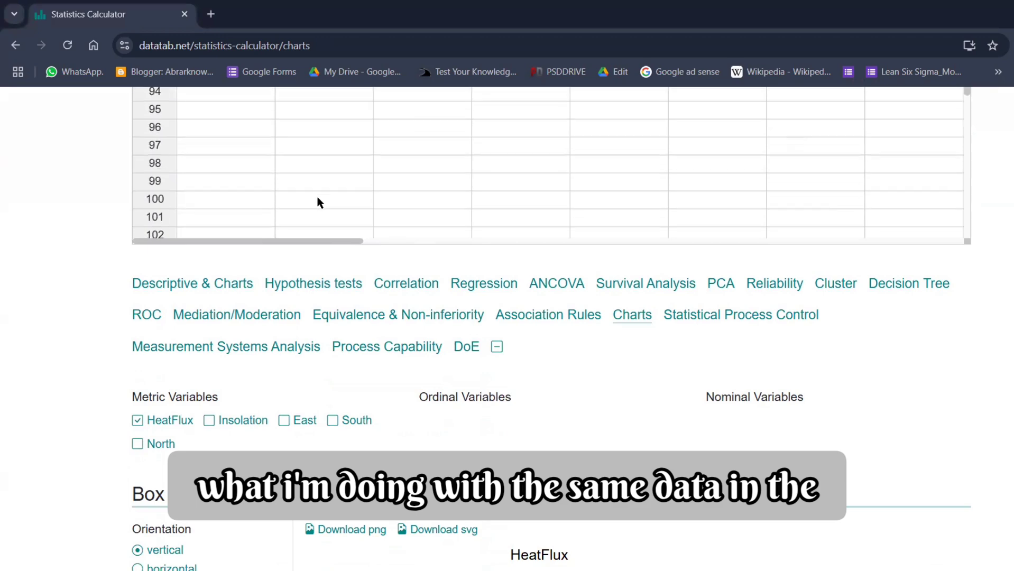
{"action": "scroll", "coordinate": [319, 195], "scroll_direction": "up", "scroll_amount": 5}
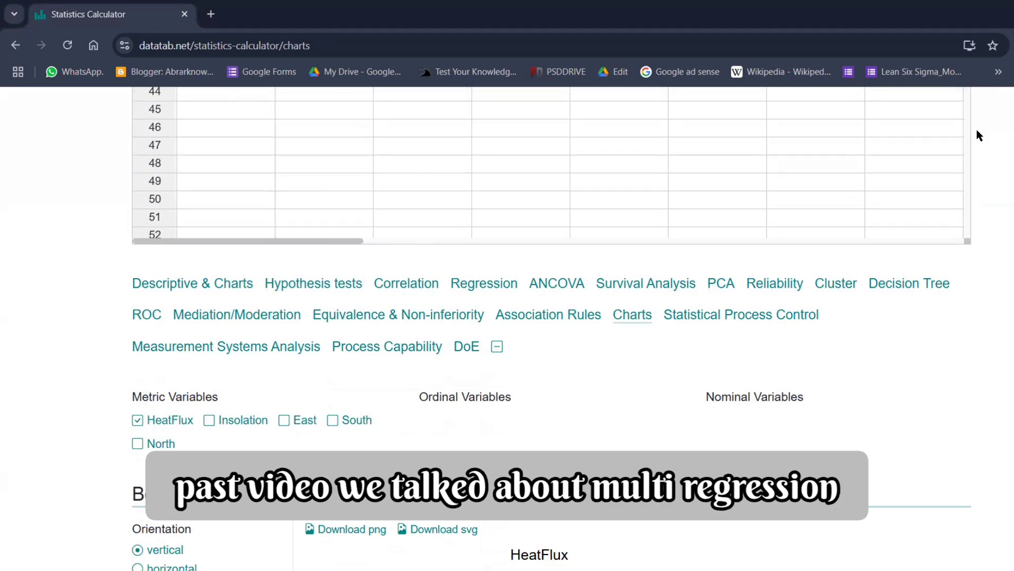
{"action": "scroll", "coordinate": [552, 327], "scroll_direction": "up", "scroll_amount": 6}
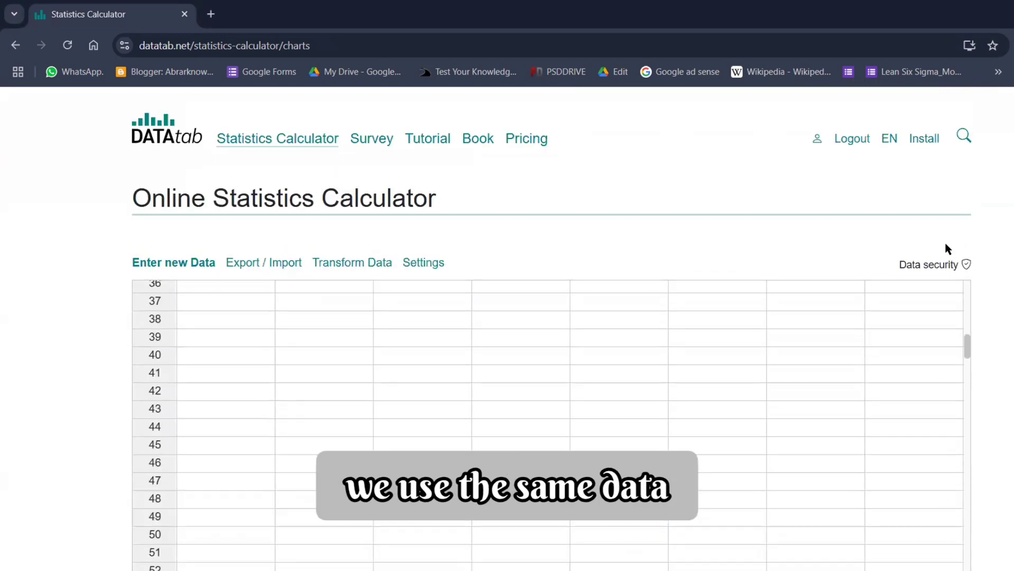
{"action": "scroll", "coordinate": [957, 304], "scroll_direction": "right", "scroll_amount": 1}
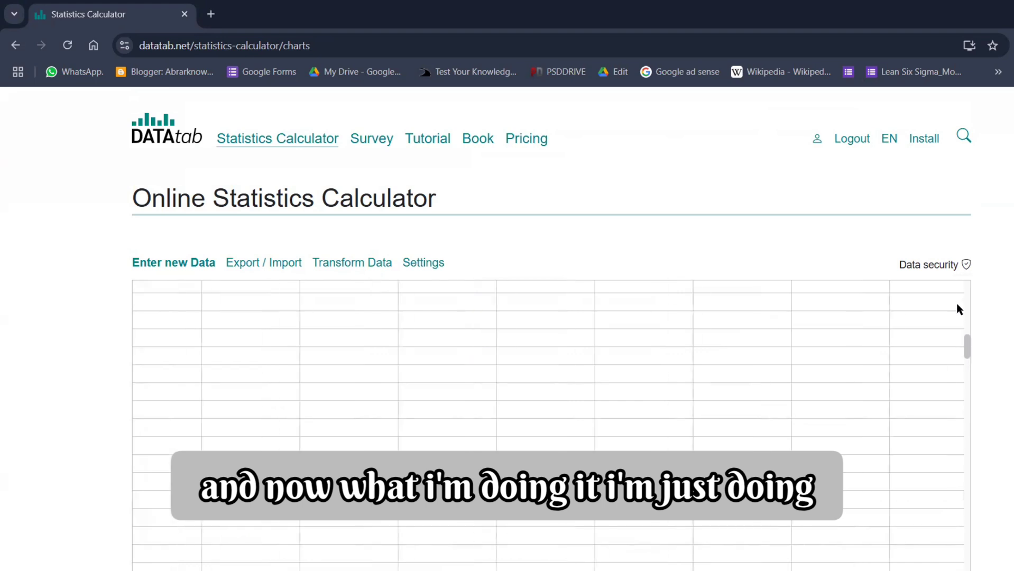
{"action": "scroll", "coordinate": [957, 304], "scroll_direction": "right", "scroll_amount": 1}
{"action": "left_click_drag", "start_coordinate": [967, 345], "coordinate": [966, 265]}
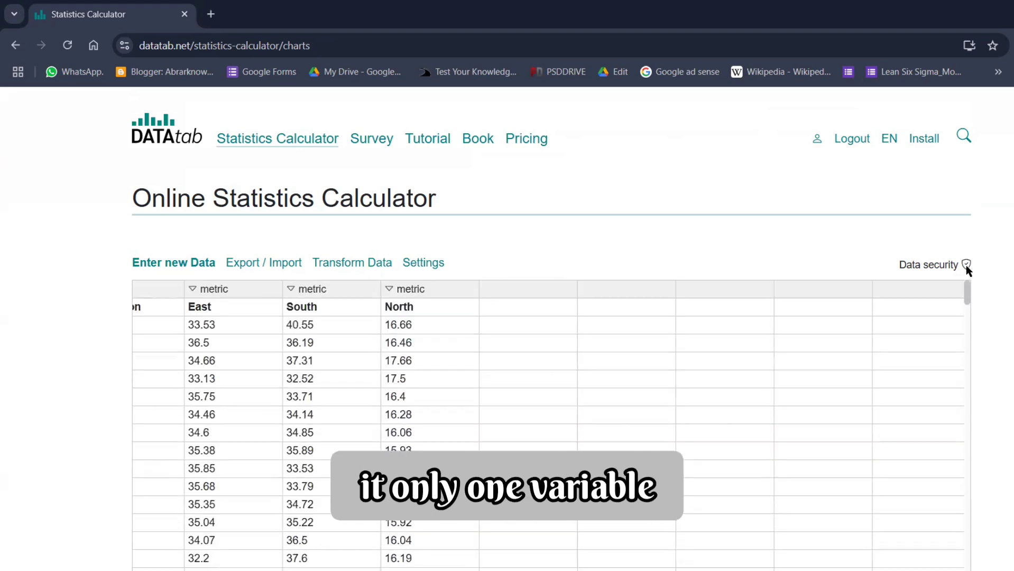
{"action": "scroll", "coordinate": [206, 564], "scroll_direction": "left", "scroll_amount": 1}
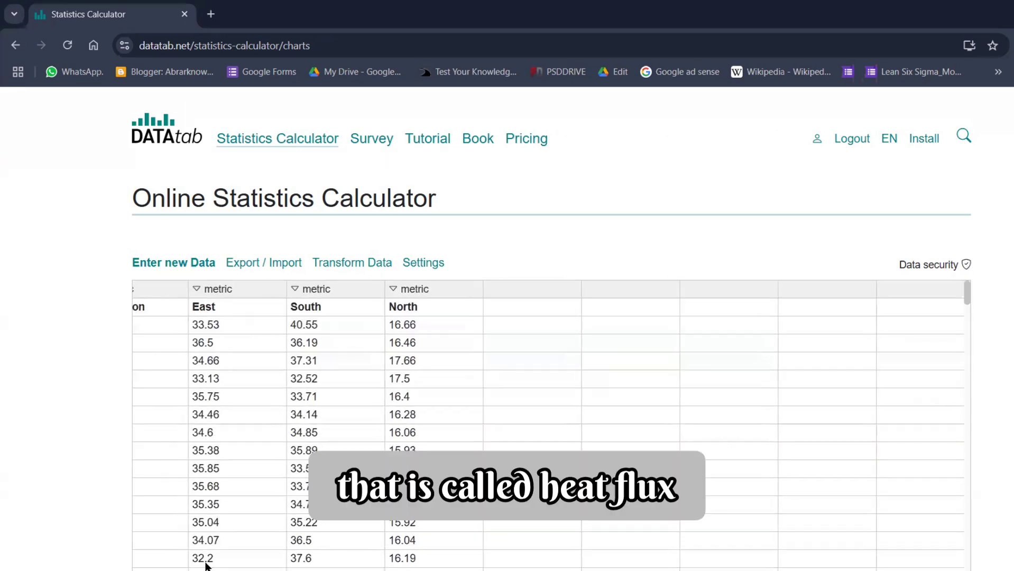
{"action": "scroll", "coordinate": [207, 565], "scroll_direction": "left", "scroll_amount": 3}
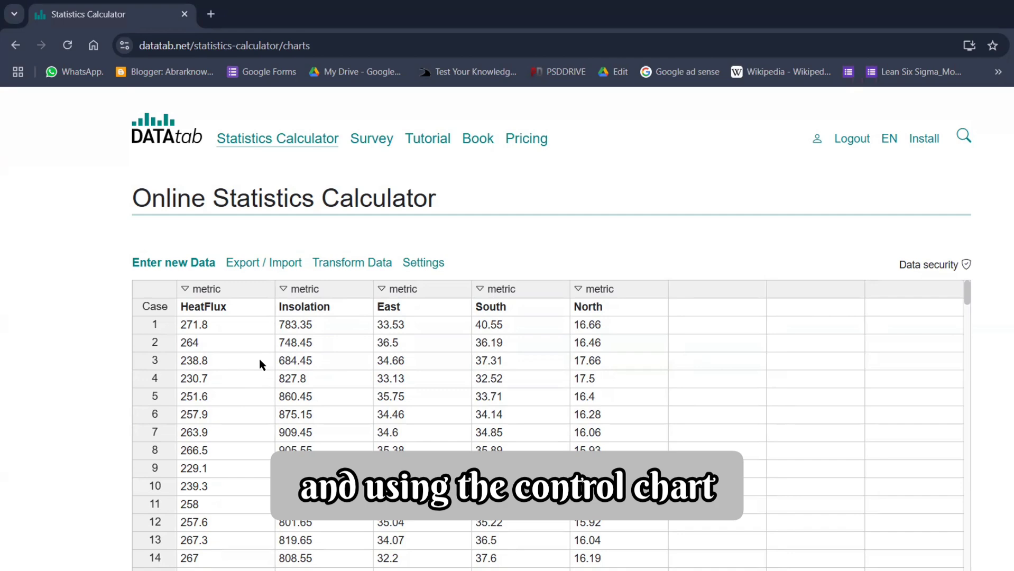
Create Statistical Process Control charts for continuous data with HeatFlux as the only measurement
{"action": "scroll", "coordinate": [484, 272], "scroll_direction": "down", "scroll_amount": 12}
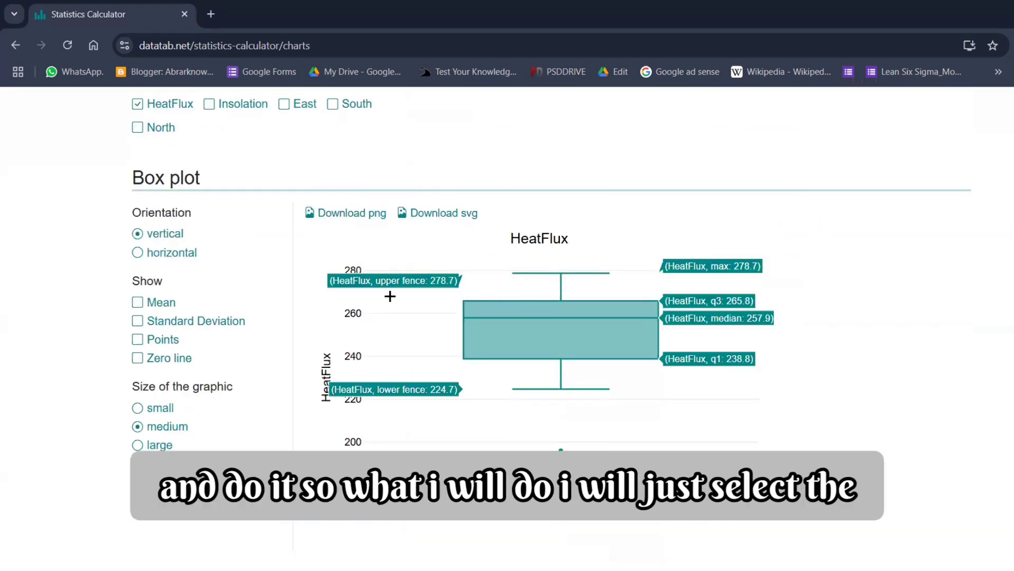
{"action": "scroll", "coordinate": [390, 297], "scroll_direction": "up", "scroll_amount": 5}
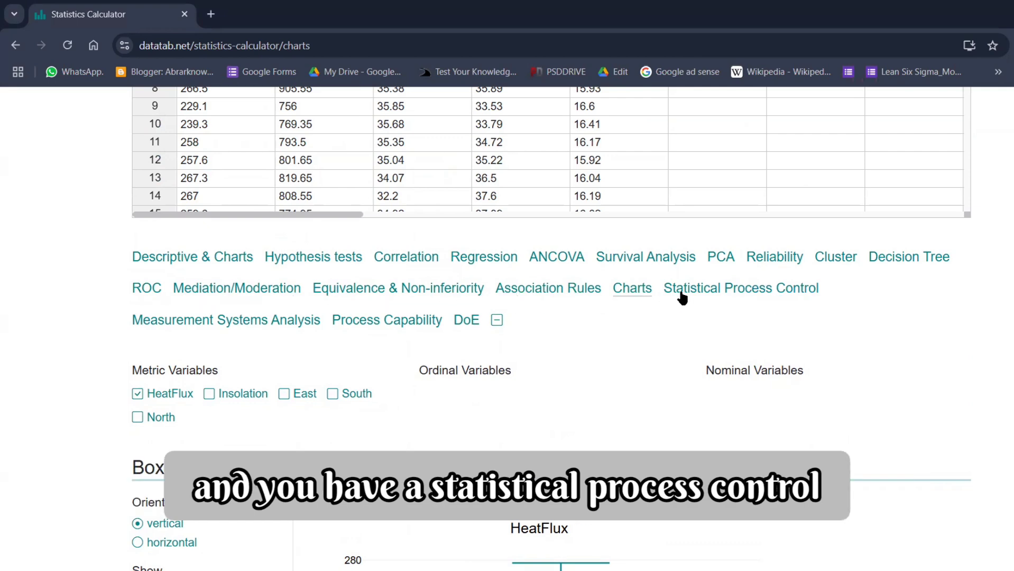
{"action": "left_click", "coordinate": [682, 298]}
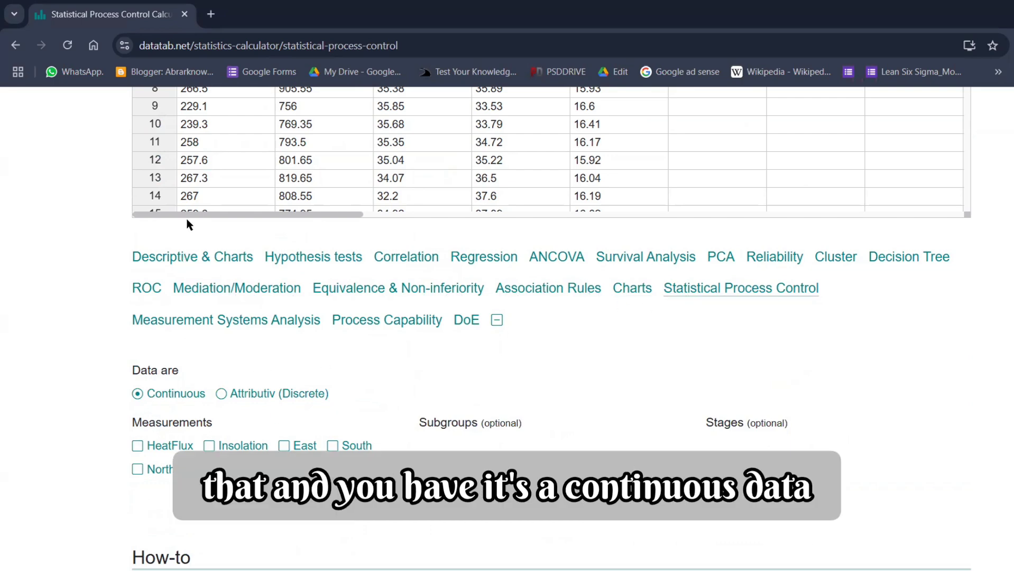
{"action": "scroll", "coordinate": [146, 334], "scroll_direction": "down", "scroll_amount": 2}
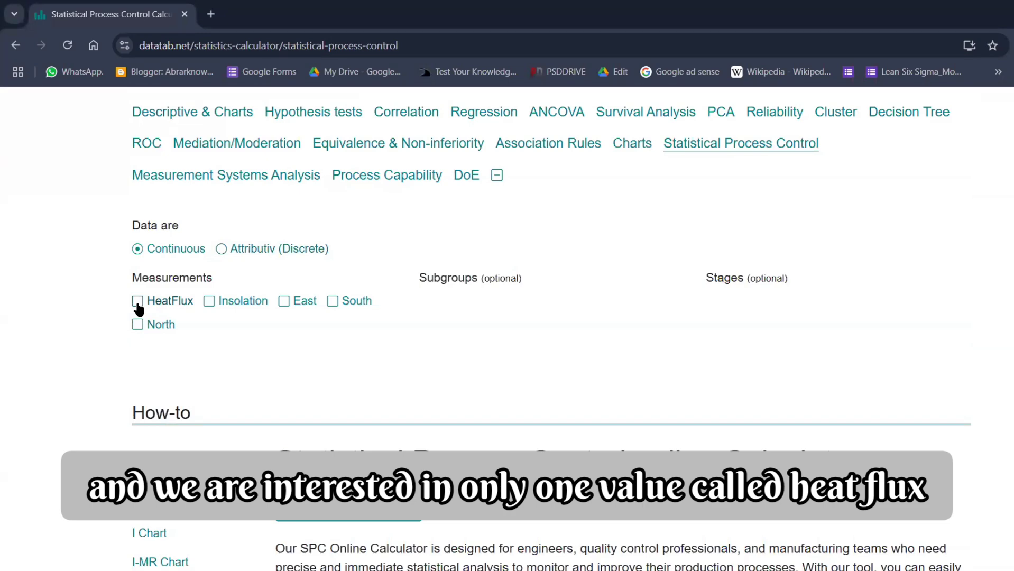
{"action": "left_click", "coordinate": [137, 303]}
Compare the first and last points of the HeatFlux I chart with the data table and inspect the flagged points
{"action": "scroll", "coordinate": [550, 344], "scroll_direction": "down", "scroll_amount": 2}
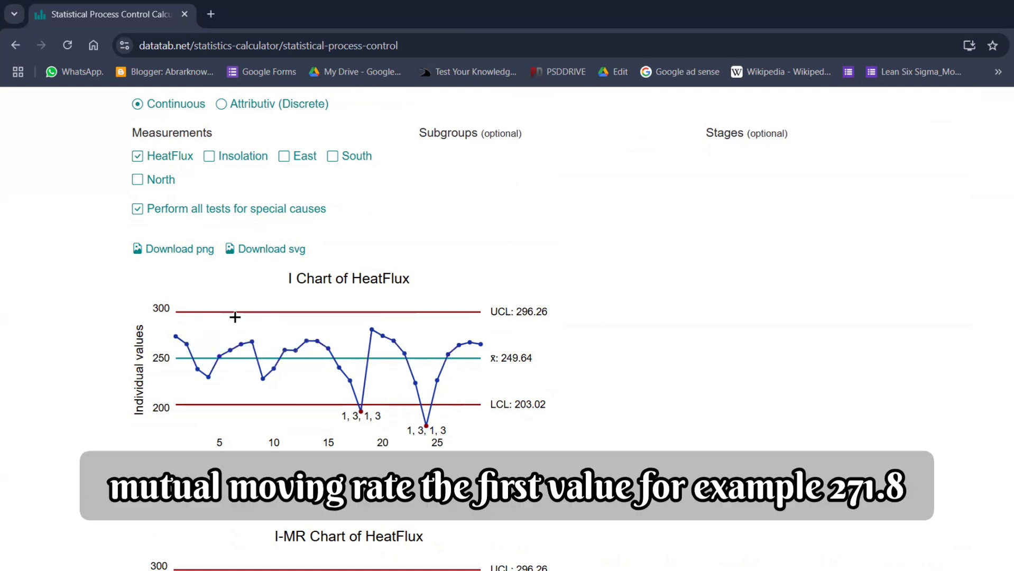
{"action": "mouse_move", "coordinate": [172, 340]}
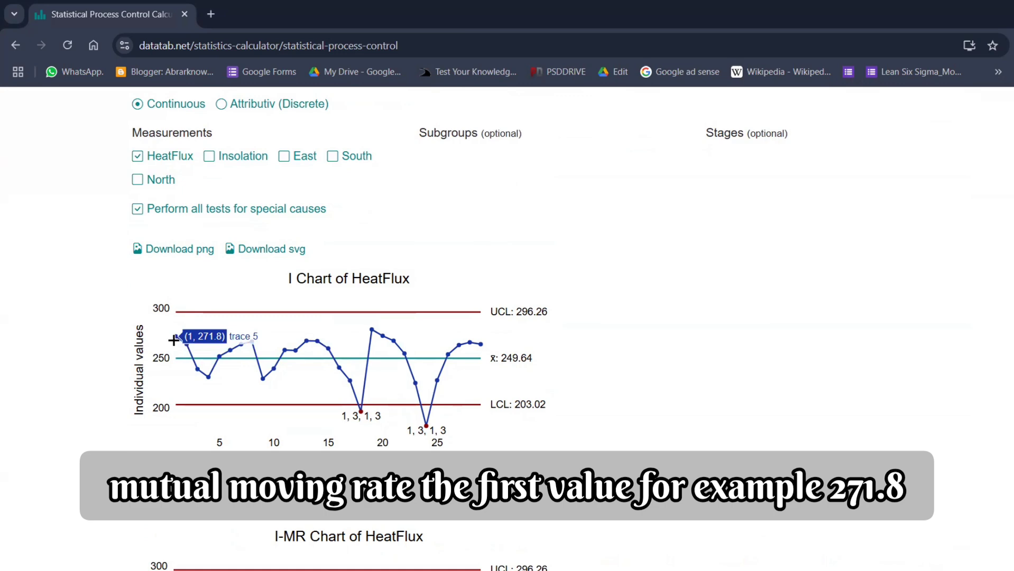
{"action": "scroll", "coordinate": [258, 237], "scroll_direction": "up", "scroll_amount": 10}
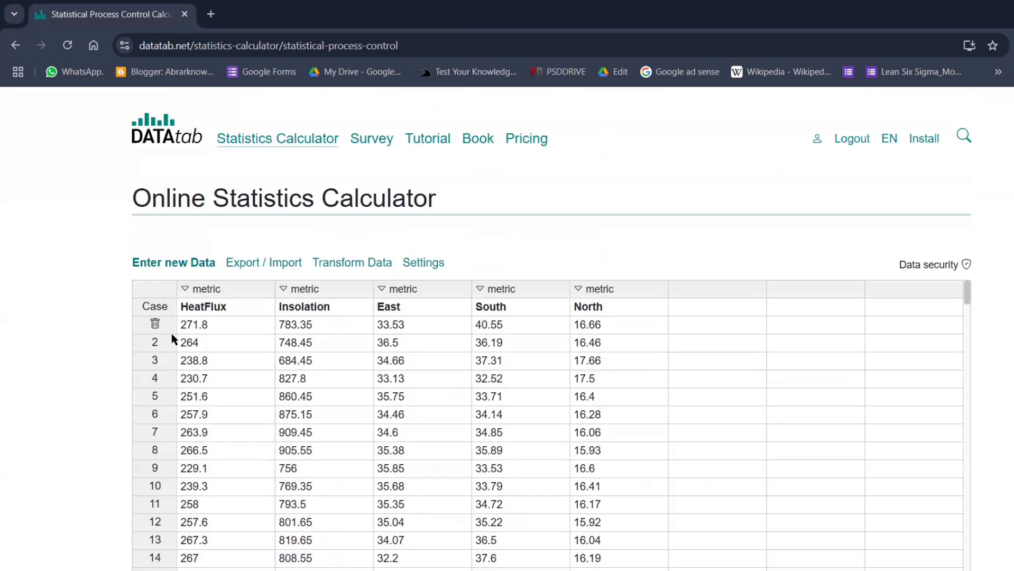
{"action": "scroll", "coordinate": [208, 324], "scroll_direction": "down", "scroll_amount": 5}
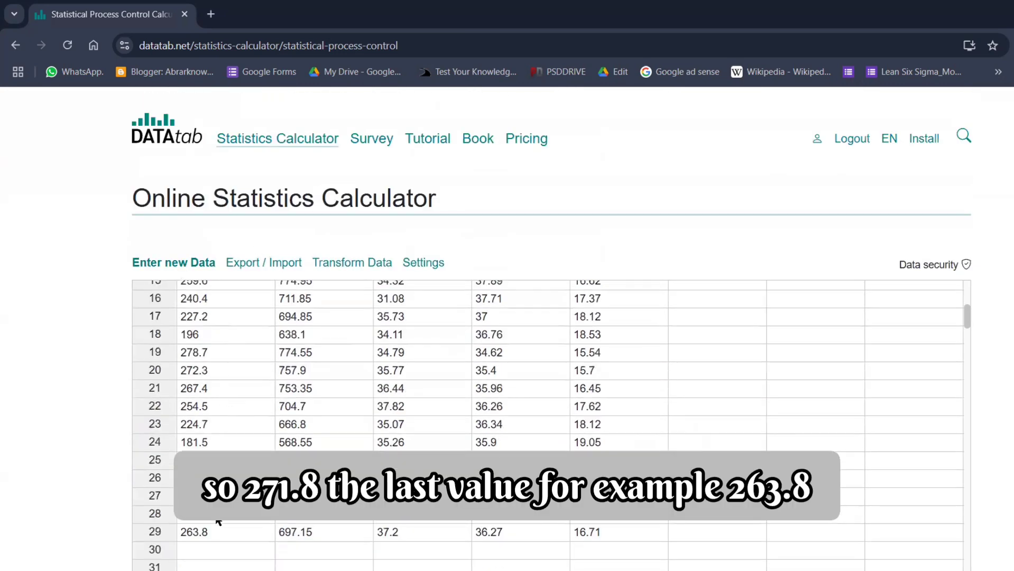
{"action": "scroll", "coordinate": [315, 453], "scroll_direction": "down", "scroll_amount": 9}
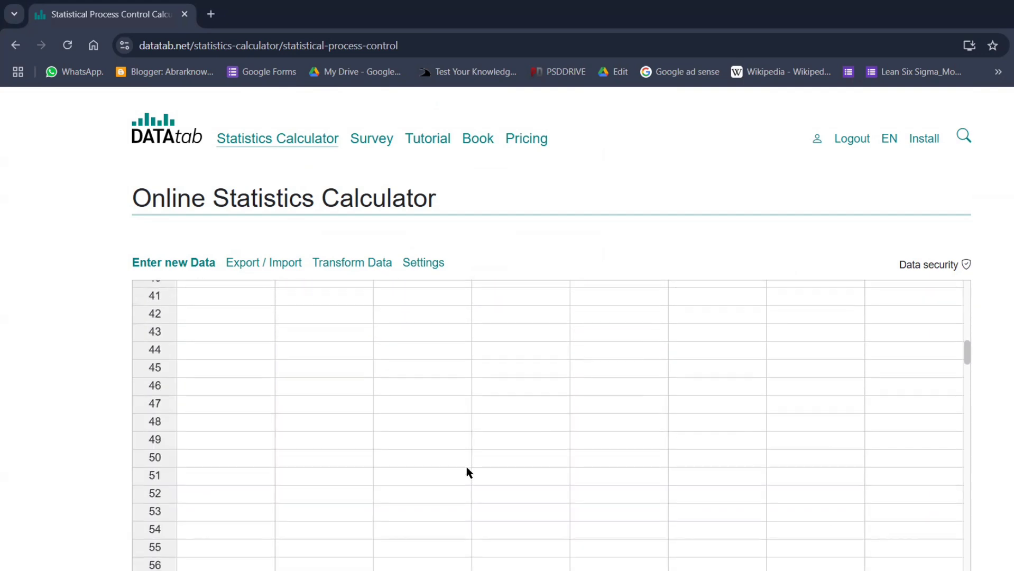
{"action": "scroll", "coordinate": [467, 468], "scroll_direction": "down", "scroll_amount": 8}
{"action": "scroll", "coordinate": [501, 423], "scroll_direction": "down", "scroll_amount": 10}
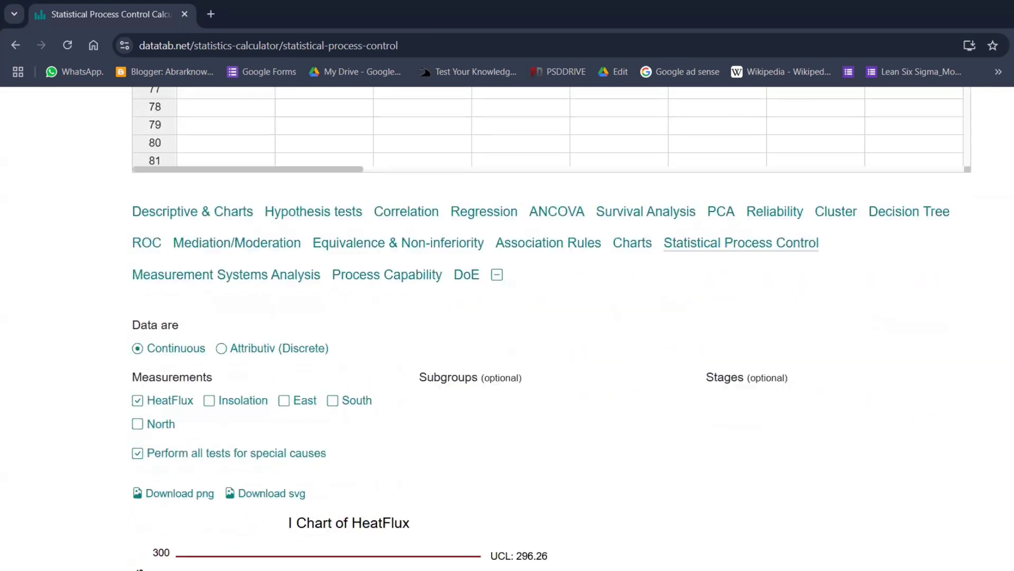
{"action": "mouse_move", "coordinate": [480, 428]}
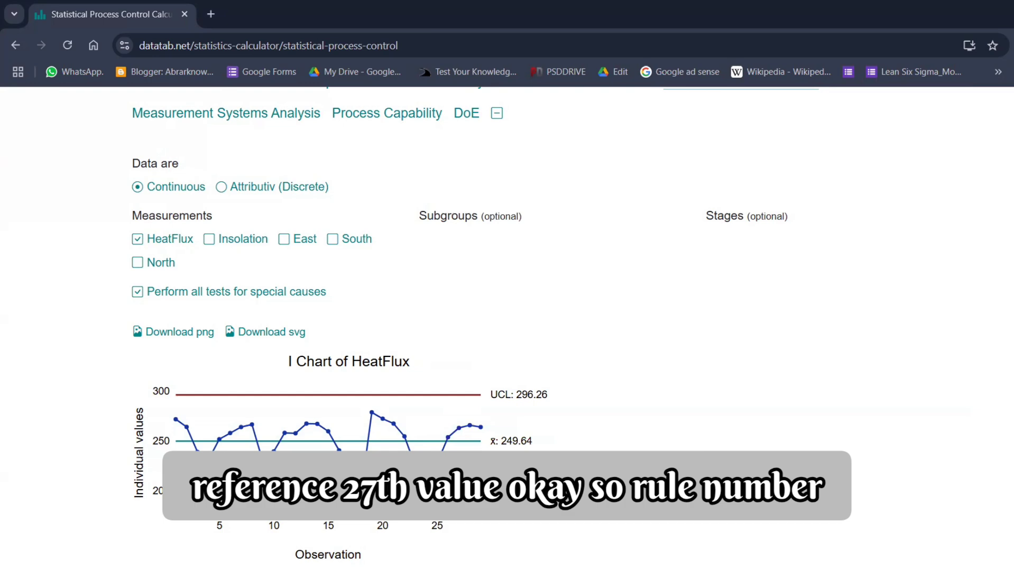
{"action": "mouse_move", "coordinate": [360, 494]}
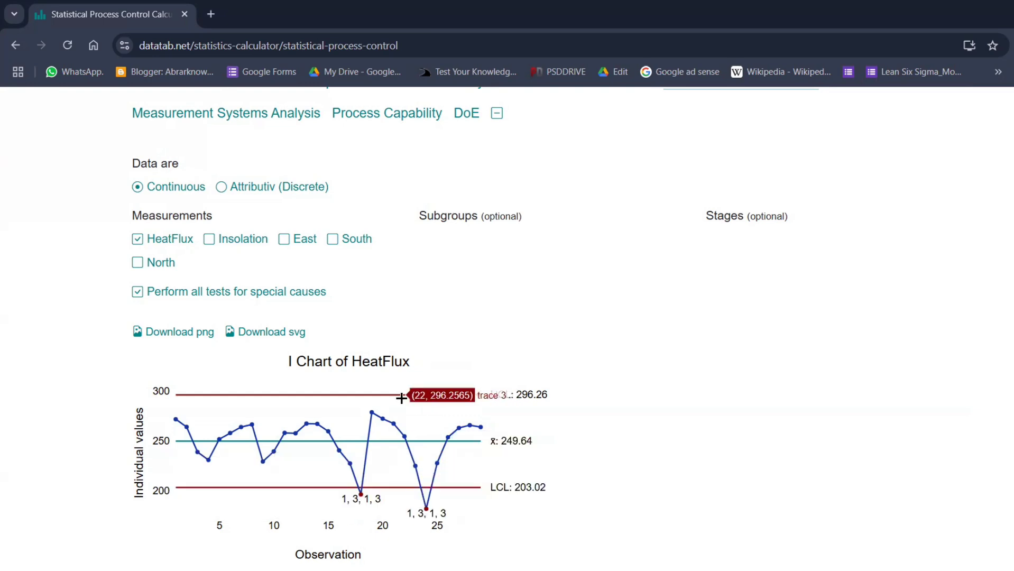
Examine the I-MR chart of HeatFlux and compare its individual values with the I chart
{"action": "scroll", "coordinate": [546, 383], "scroll_direction": "down", "scroll_amount": 5}
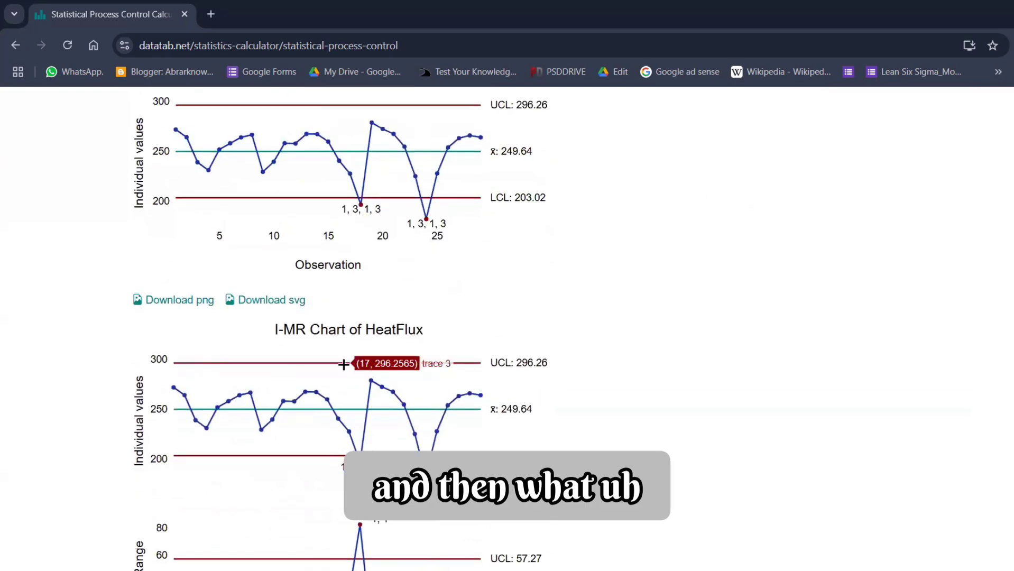
{"action": "scroll", "coordinate": [344, 363], "scroll_direction": "up", "scroll_amount": 3}
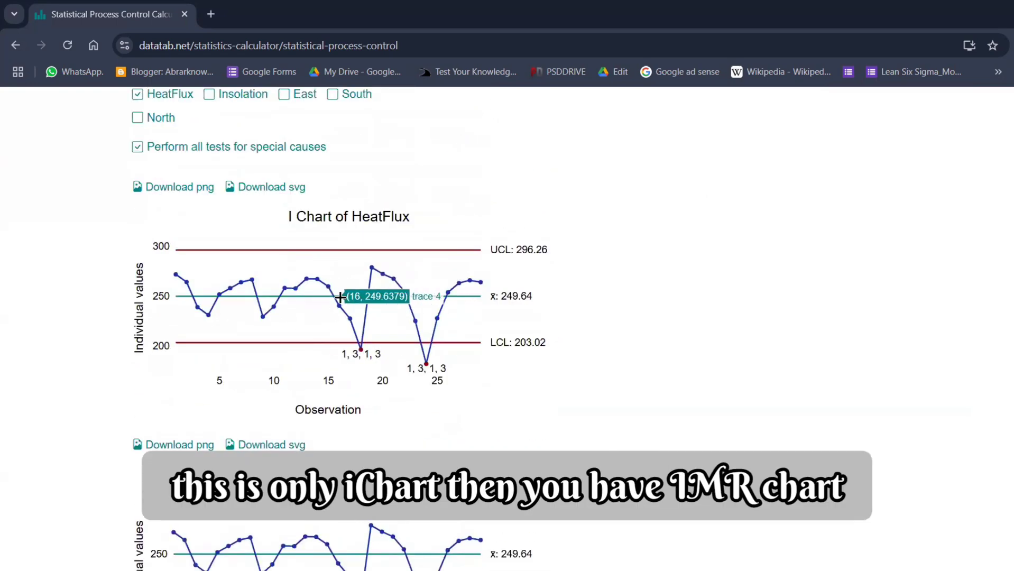
{"action": "scroll", "coordinate": [415, 359], "scroll_direction": "down", "scroll_amount": 4}
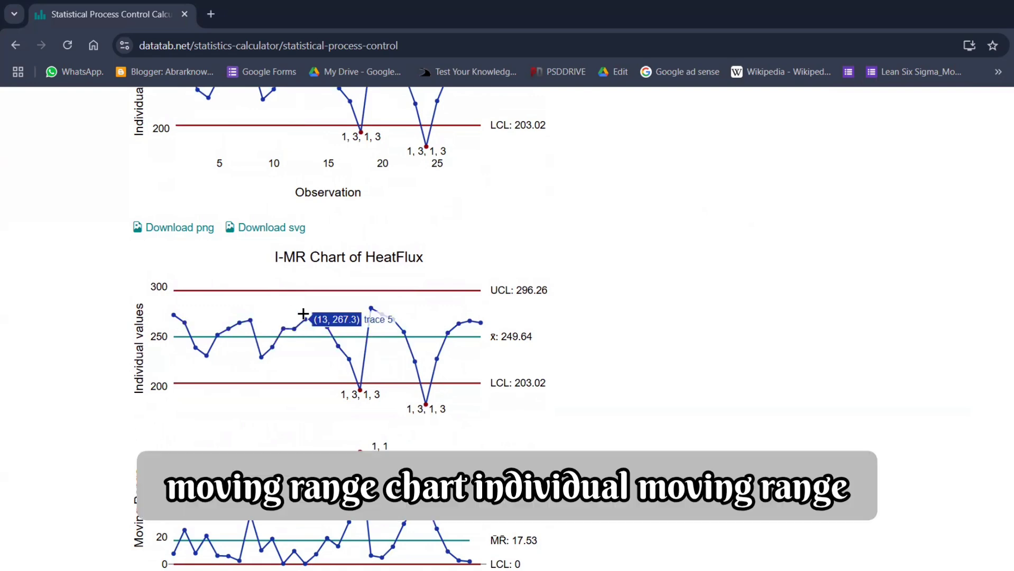
{"action": "scroll", "coordinate": [347, 343], "scroll_direction": "up", "scroll_amount": 3}
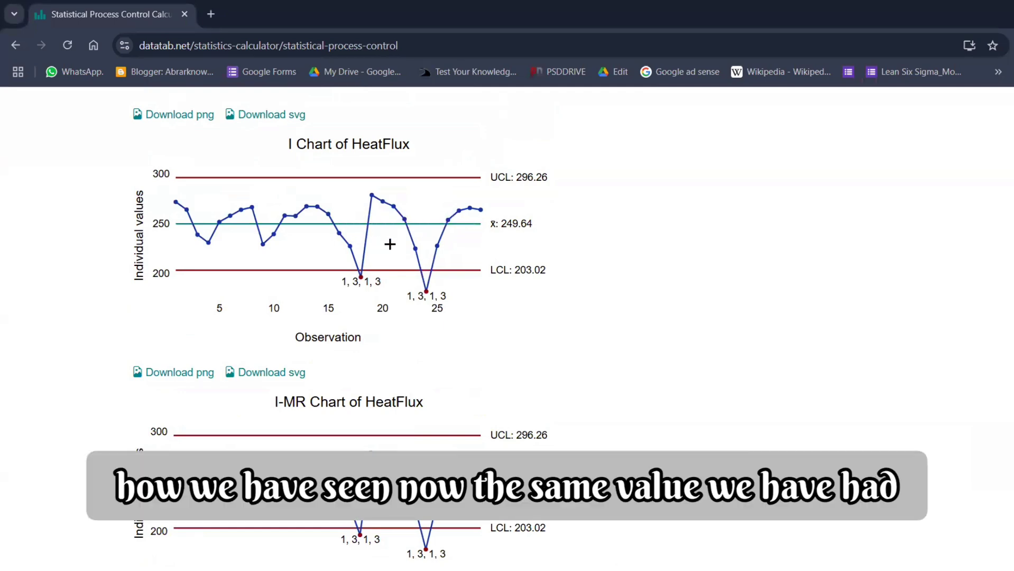
{"action": "scroll", "coordinate": [382, 307], "scroll_direction": "down", "scroll_amount": 4}
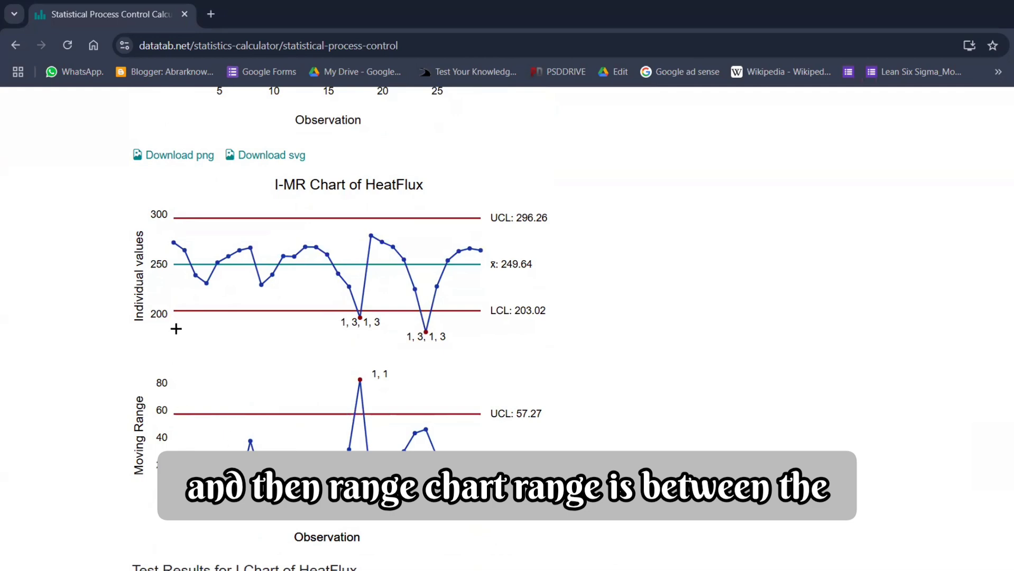
Check the first HeatFlux values in the data table against the I-MR chart and read the I chart's Test 1 and Test 3 results
{"action": "scroll", "coordinate": [249, 256], "scroll_direction": "up", "scroll_amount": 20}
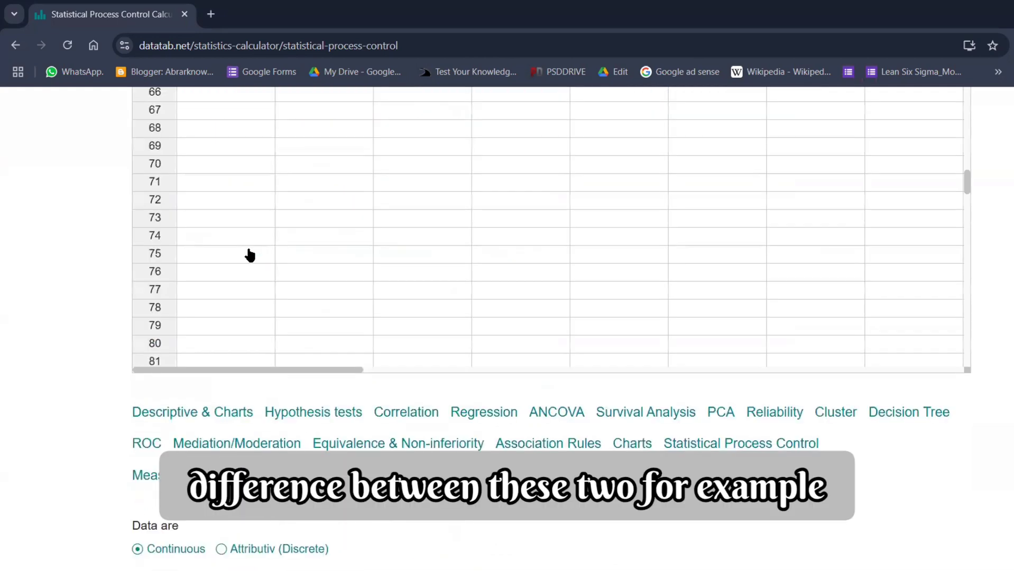
{"action": "scroll", "coordinate": [246, 297], "scroll_direction": "up", "scroll_amount": 20}
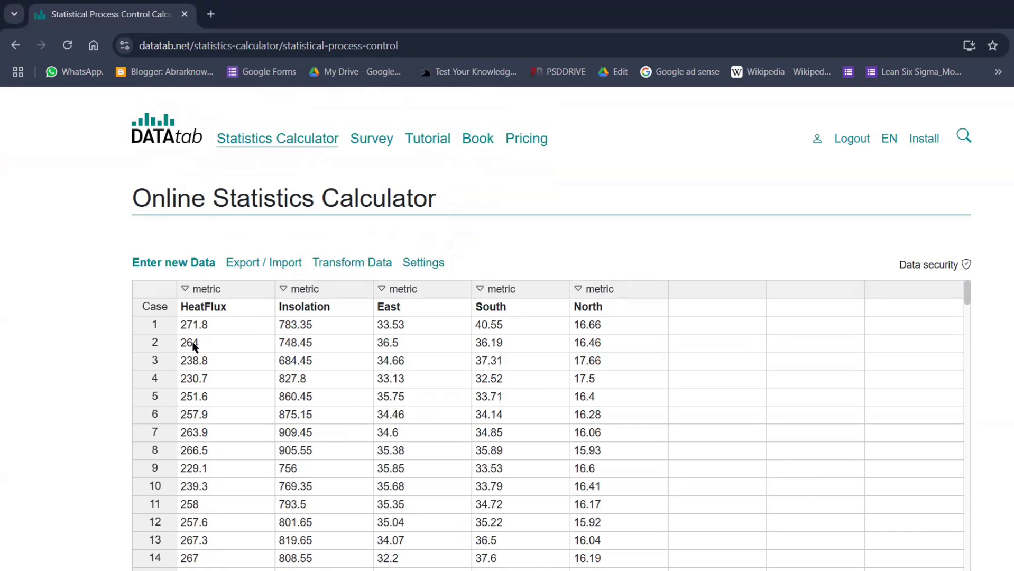
{"action": "scroll", "coordinate": [251, 380], "scroll_direction": "down", "scroll_amount": 15}
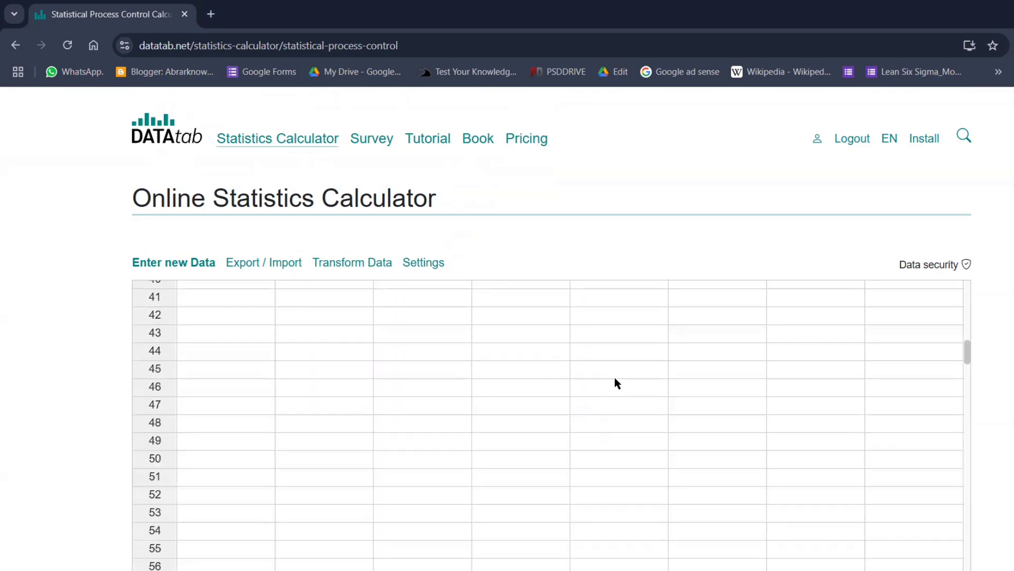
{"action": "scroll", "coordinate": [571, 365], "scroll_direction": "down", "scroll_amount": 15}
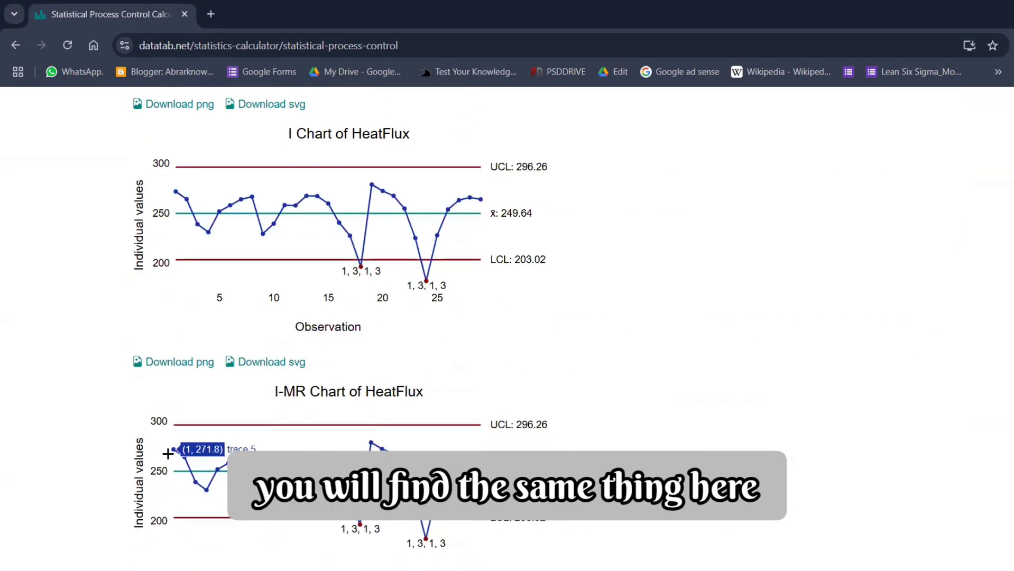
{"action": "scroll", "coordinate": [320, 442], "scroll_direction": "down", "scroll_amount": 4}
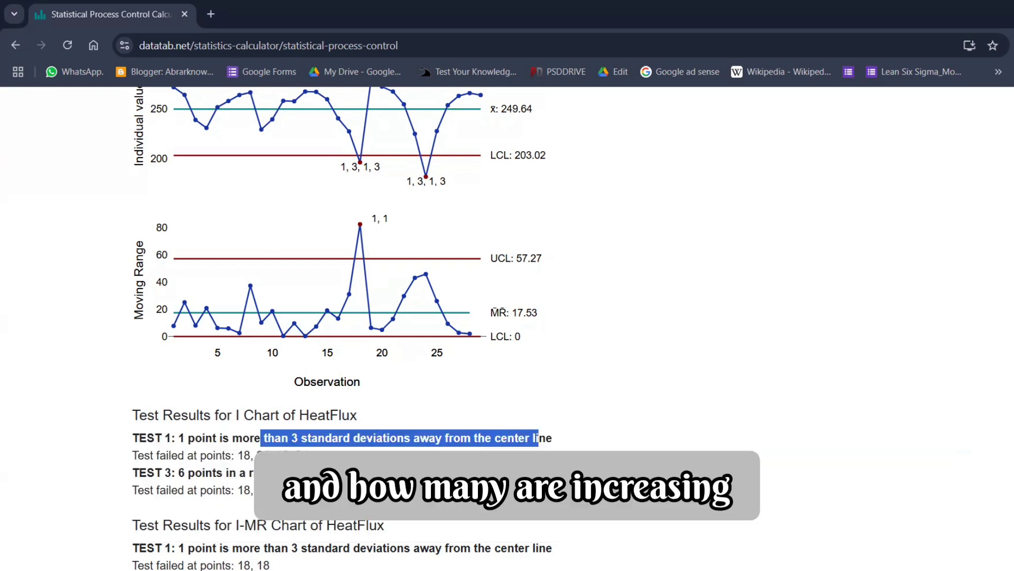
{"action": "left_click_drag", "start_coordinate": [444, 473], "coordinate": [223, 479]}
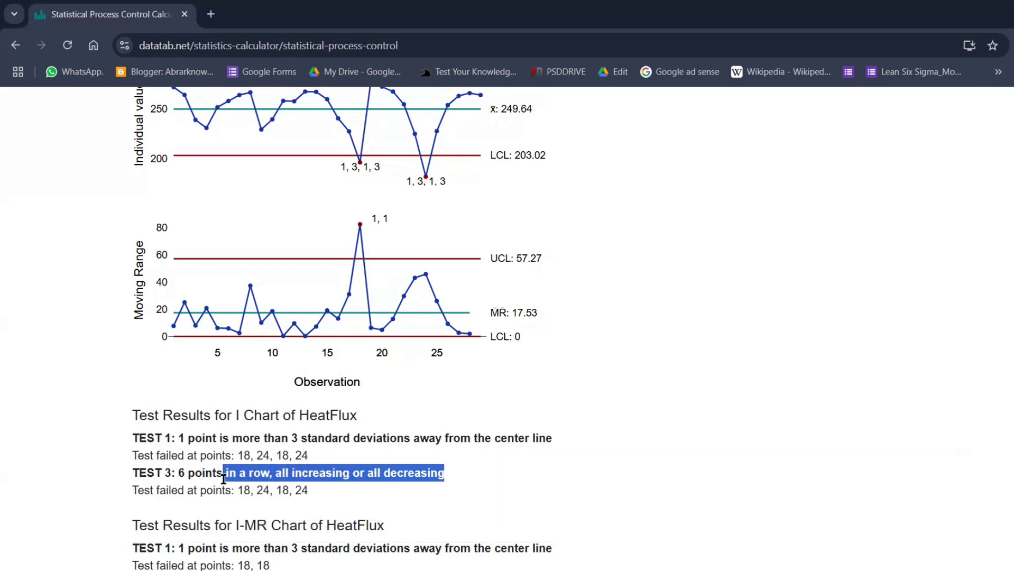
Switch to Minitab and bring up the Exh_regr.MTW worksheet in place of the session output
{"action": "scroll", "coordinate": [410, 441], "scroll_direction": "up", "scroll_amount": 15}
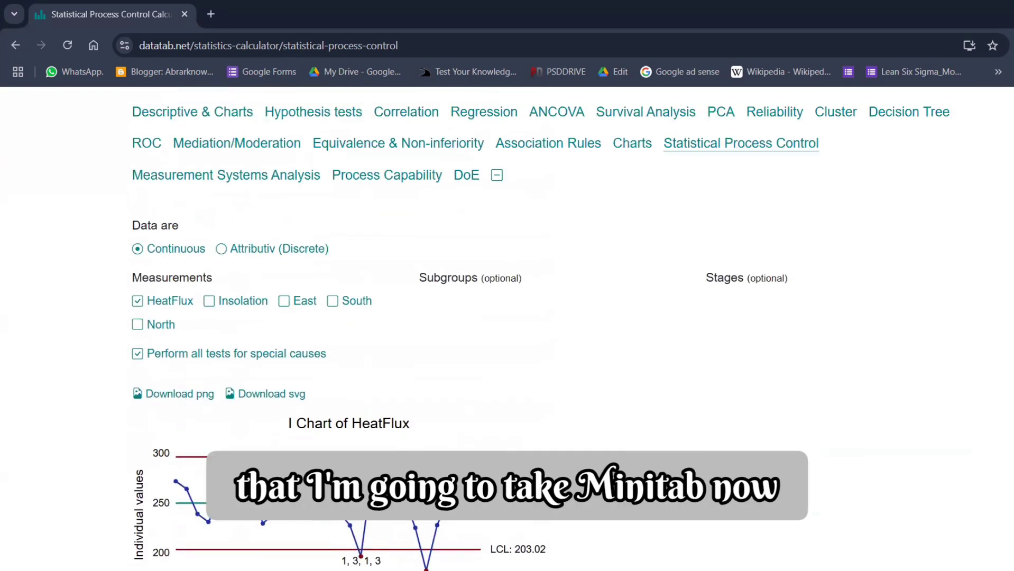
{"action": "mouse_move", "coordinate": [656, 570]}
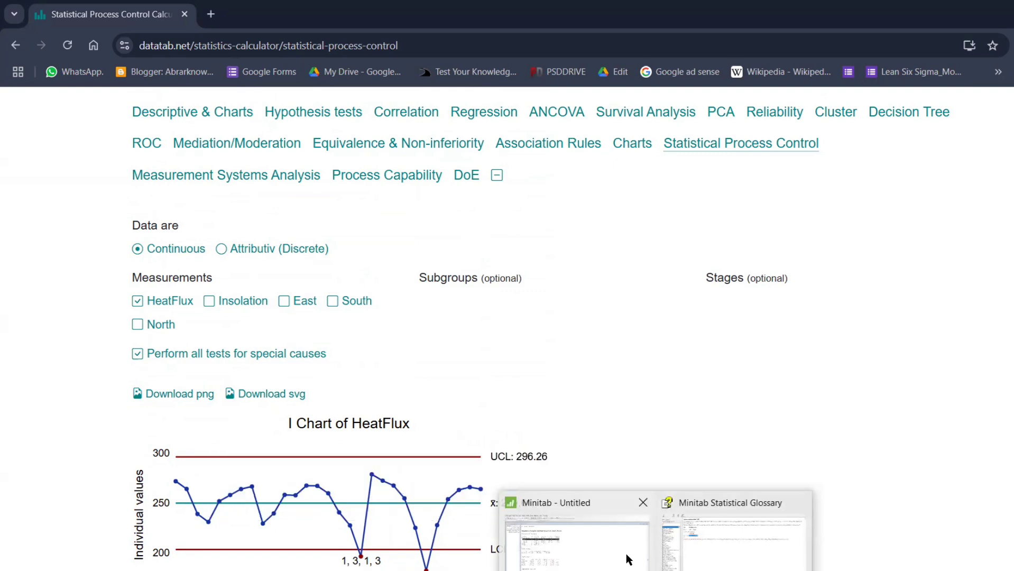
{"action": "left_click", "coordinate": [628, 559]}
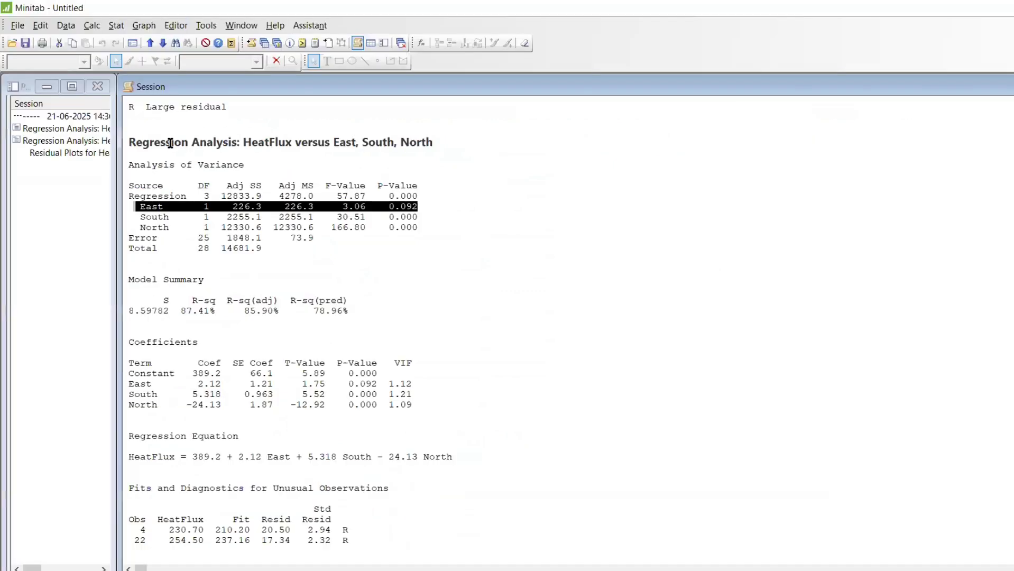
{"action": "left_click", "coordinate": [265, 43]}
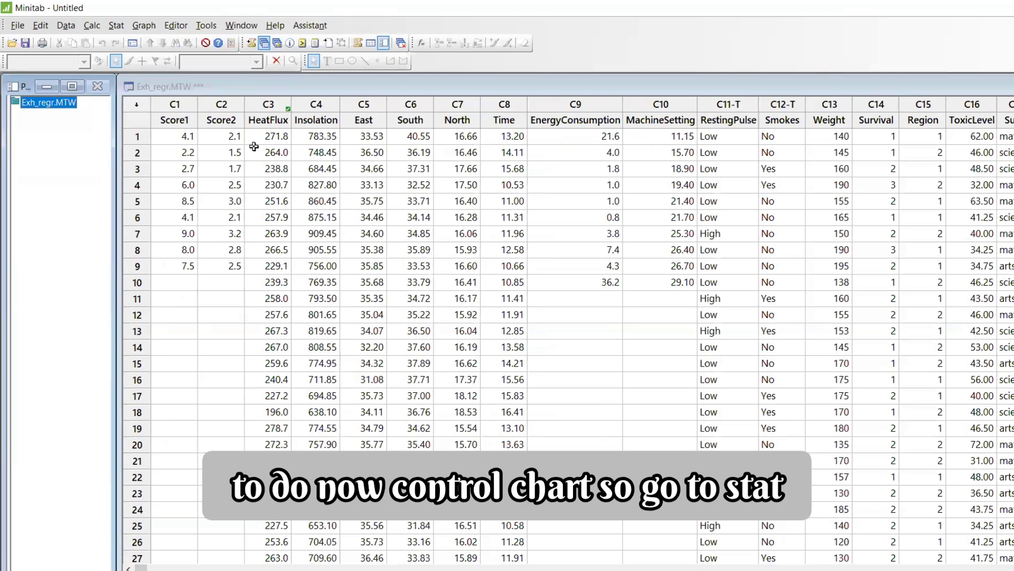
Start an Individuals-Moving Range control chart with HeatFlux as the variable
{"action": "left_click", "coordinate": [117, 26]}
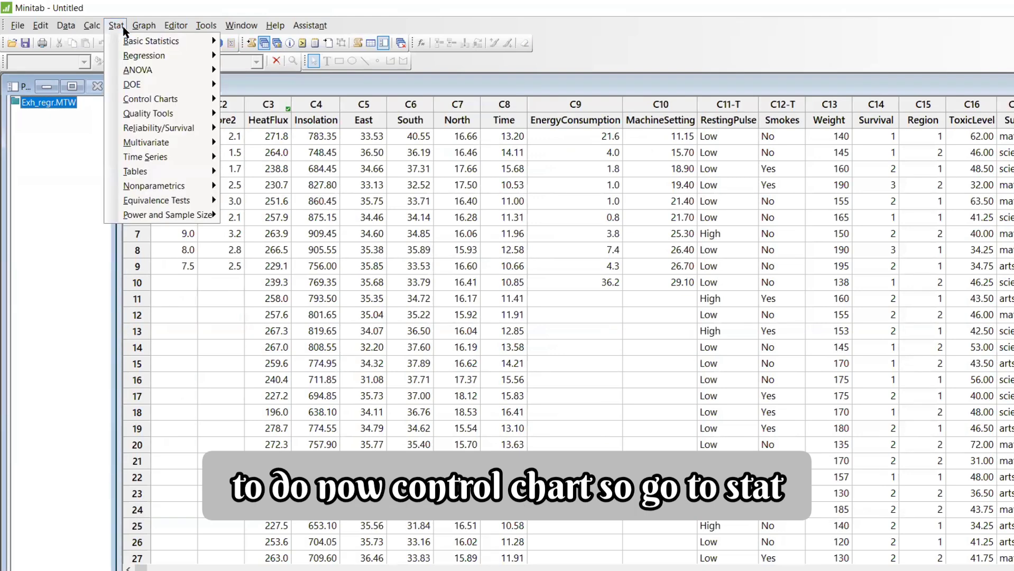
{"action": "mouse_move", "coordinate": [146, 103]}
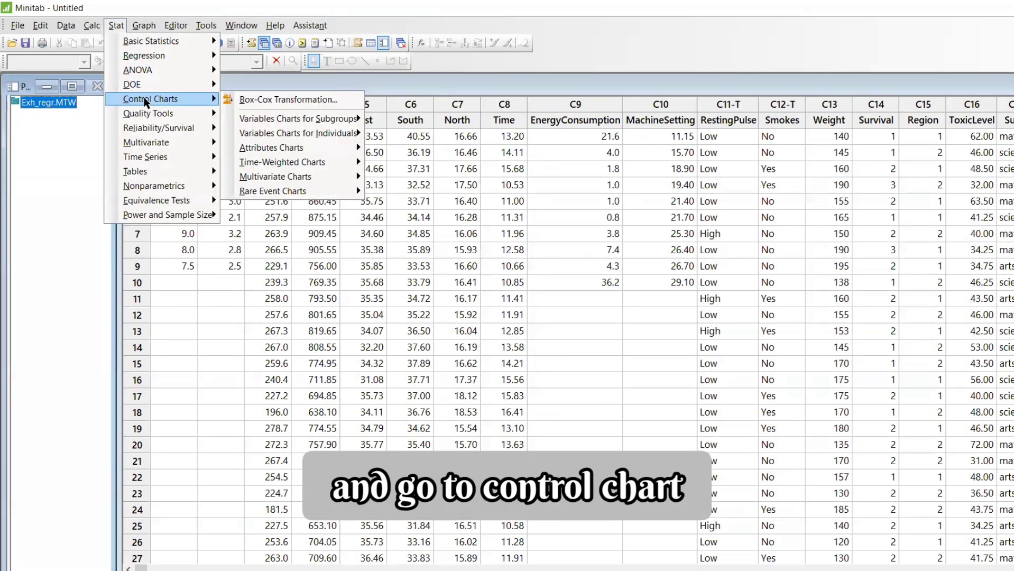
{"action": "mouse_move", "coordinate": [271, 138]}
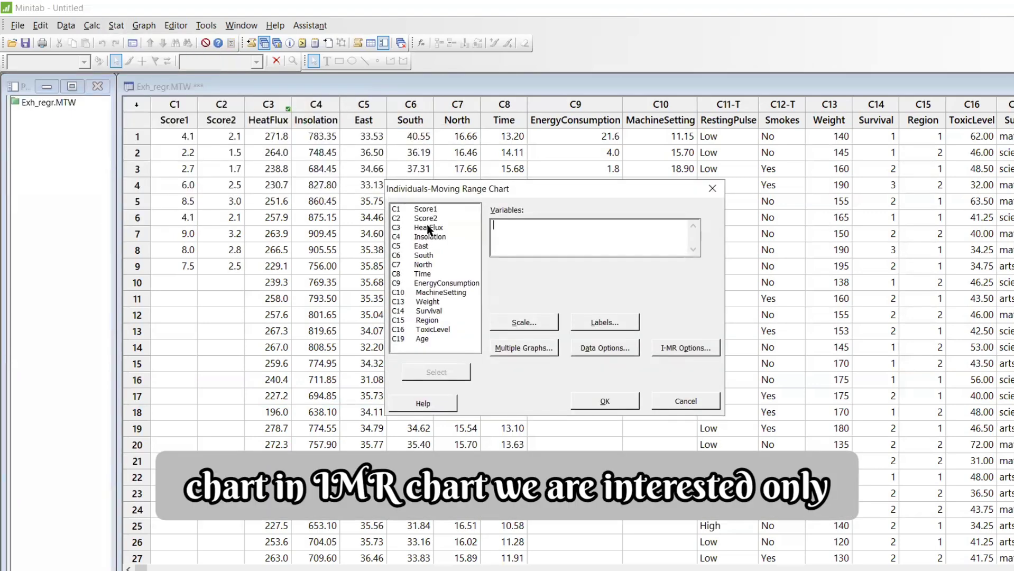
{"action": "double_click", "coordinate": [427, 227]}
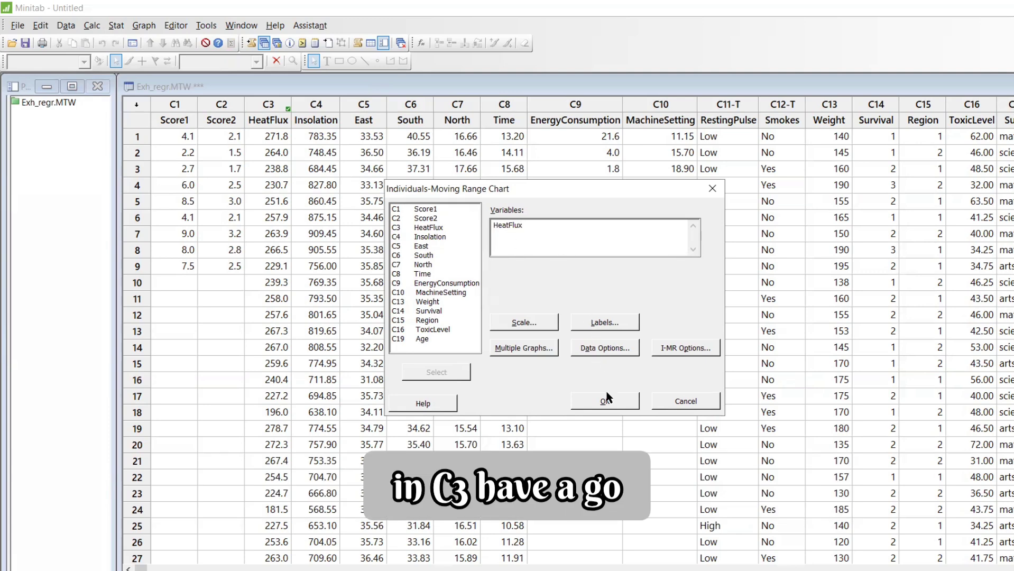
Set the I-MR options to perform all tests for special causes and generate the HeatFlux chart
{"action": "left_click", "coordinate": [653, 348]}
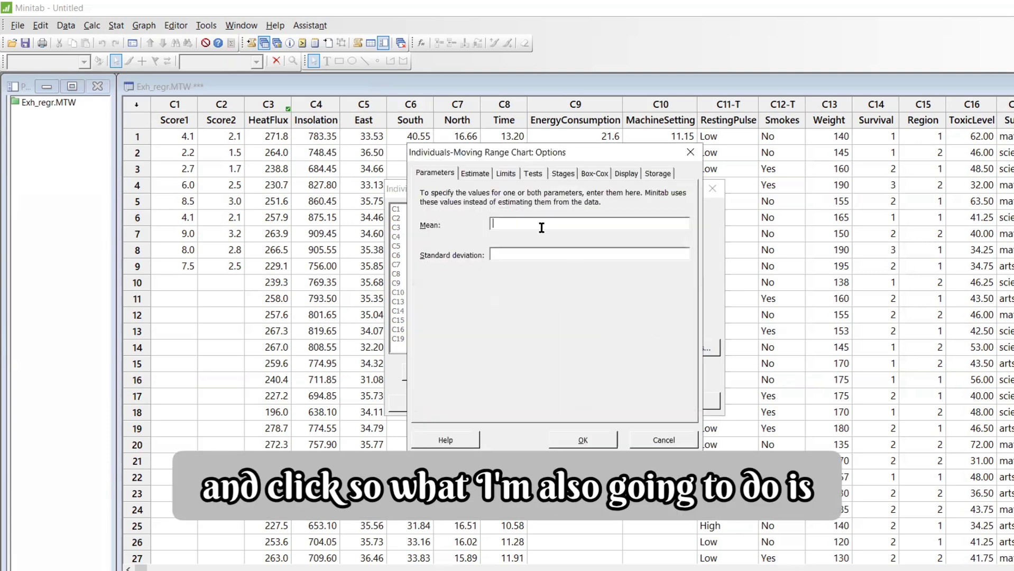
{"action": "left_click", "coordinate": [561, 175]}
{"action": "left_click", "coordinate": [529, 176]}
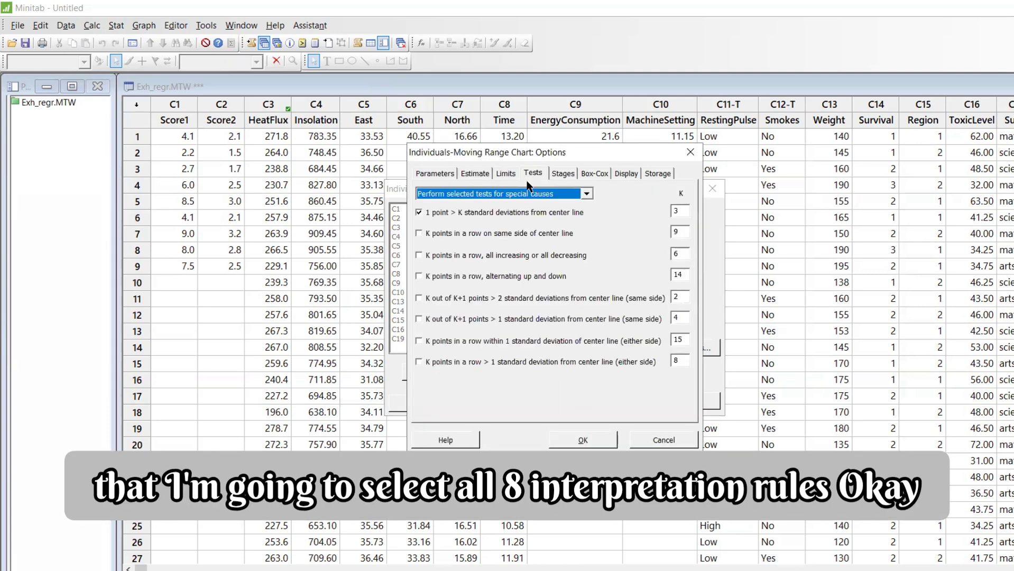
{"action": "left_click", "coordinate": [524, 194]}
{"action": "left_click", "coordinate": [520, 209]}
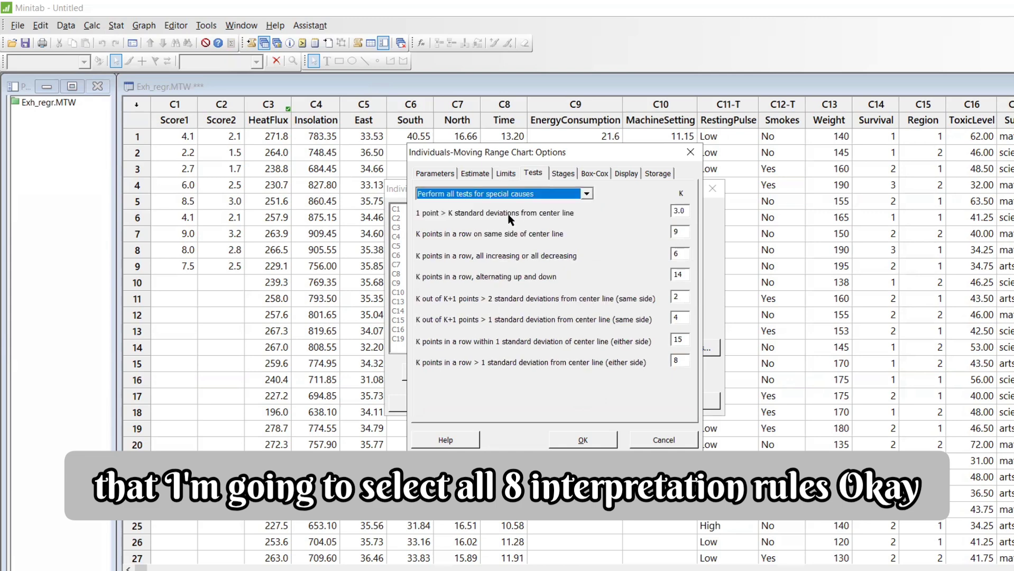
{"action": "left_click", "coordinate": [589, 440]}
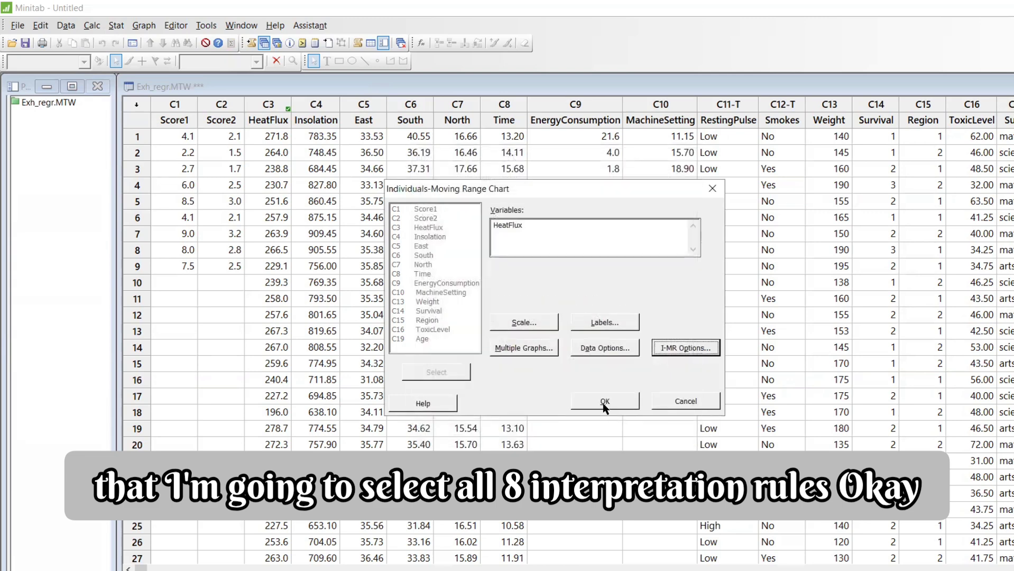
{"action": "left_click", "coordinate": [604, 402]}
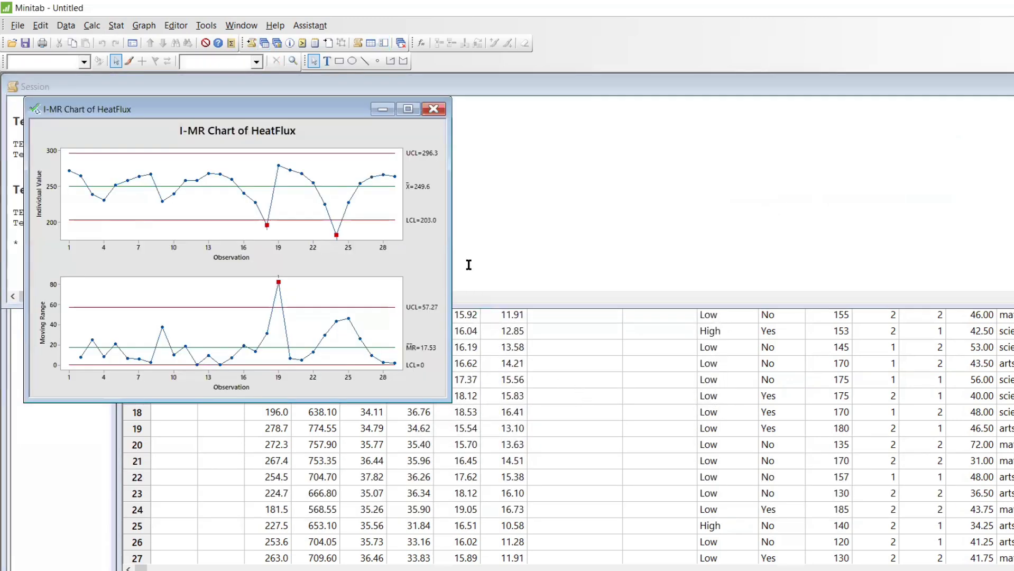
Maximize the I-MR chart and compare its individual-value center line and control limits with DATAtab's I chart of HeatFlux
{"action": "left_click", "coordinate": [407, 109]}
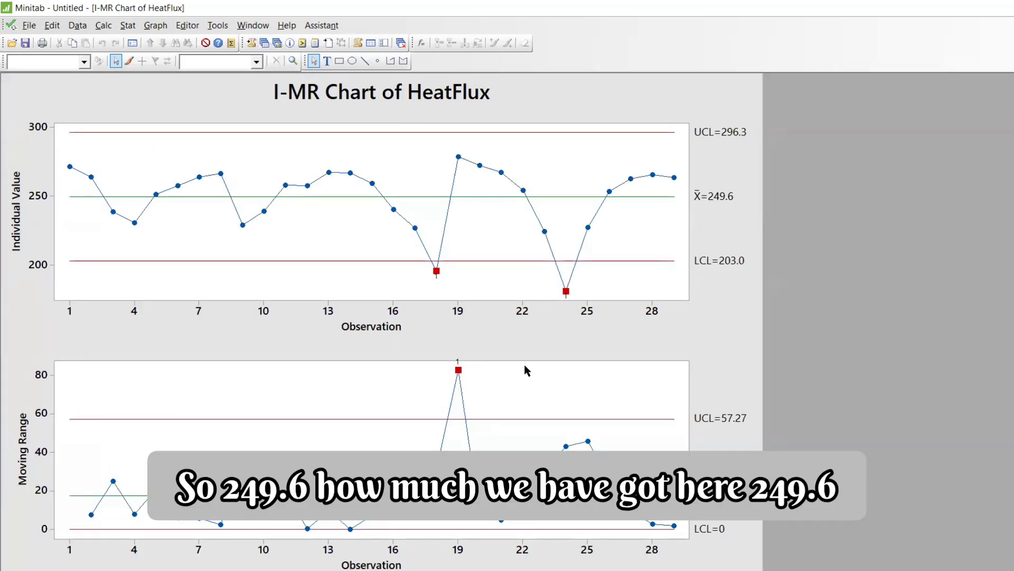
{"action": "key", "text": "alt+Tab"}
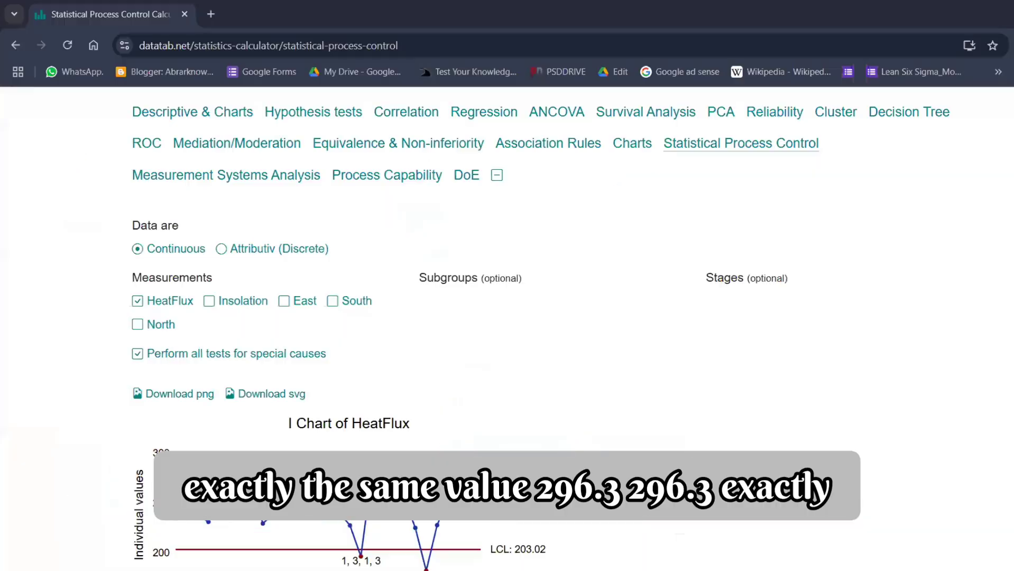
{"action": "scroll", "coordinate": [439, 323], "scroll_direction": "up", "scroll_amount": 4}
{"action": "scroll", "coordinate": [476, 359], "scroll_direction": "down", "scroll_amount": 5}
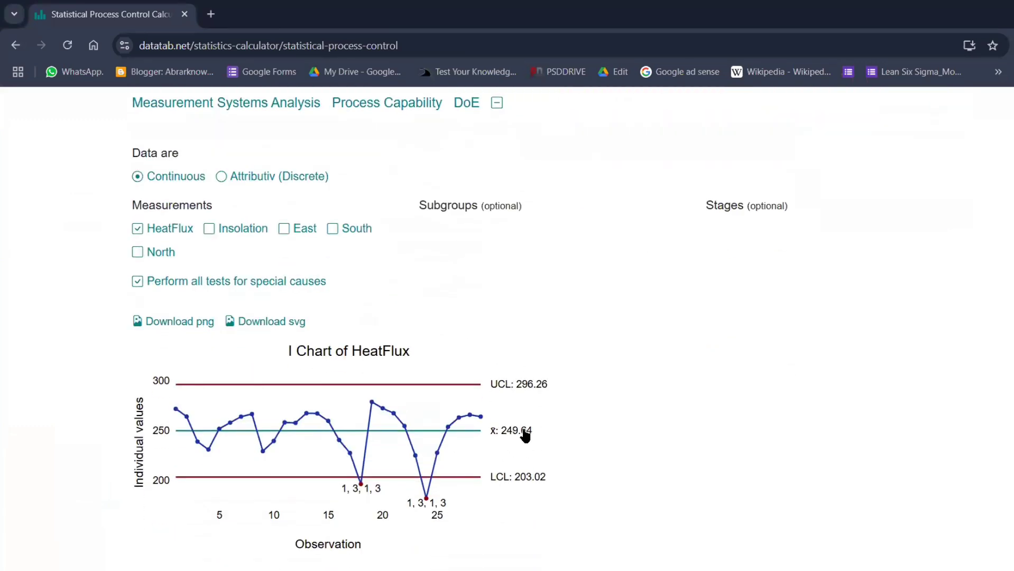
{"action": "key", "text": "alt+Tab"}
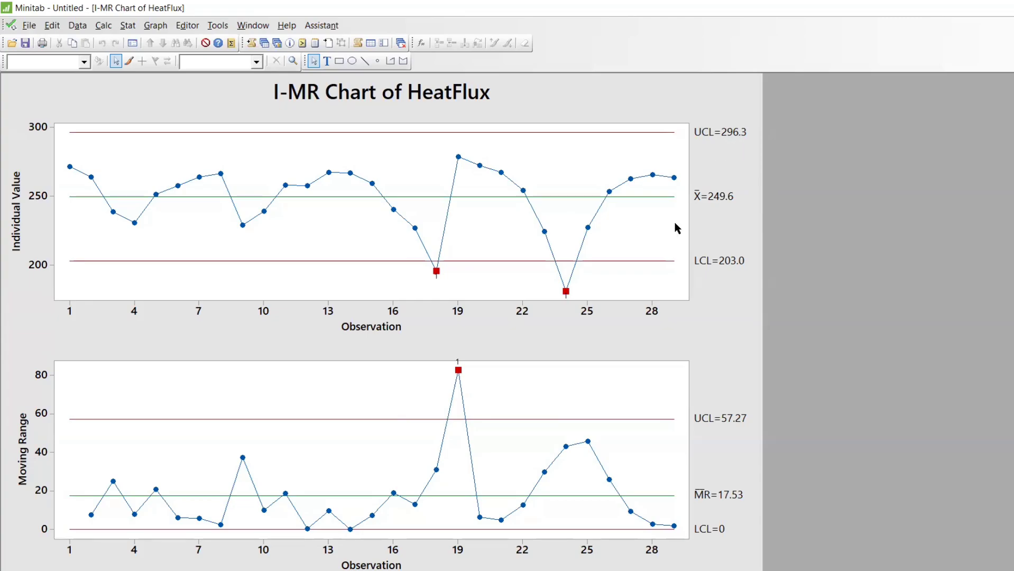
{"action": "key", "text": "alt+Tab"}
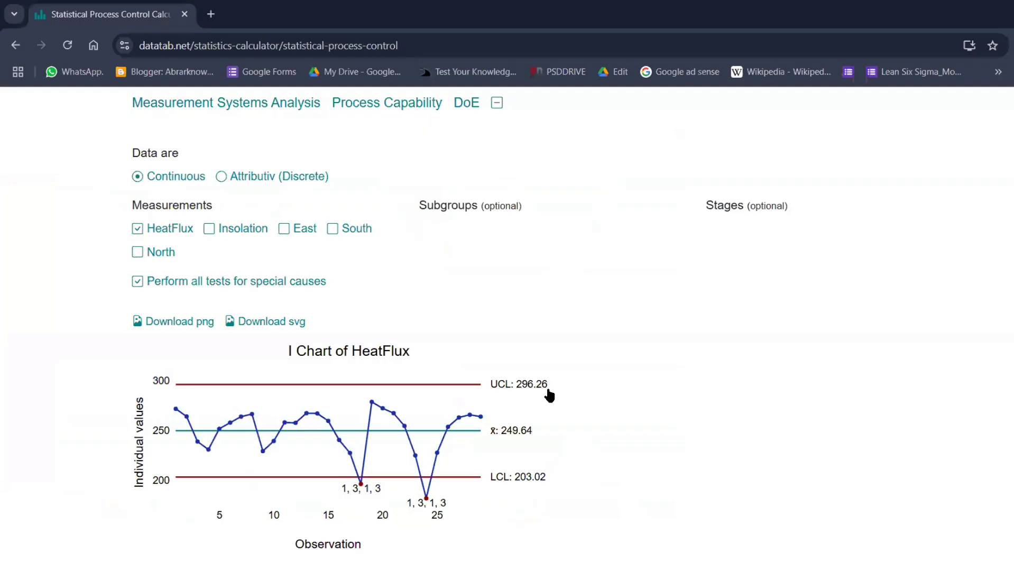
{"action": "scroll", "coordinate": [548, 392], "scroll_direction": "down", "scroll_amount": 1}
{"action": "key", "text": "alt+Tab"}
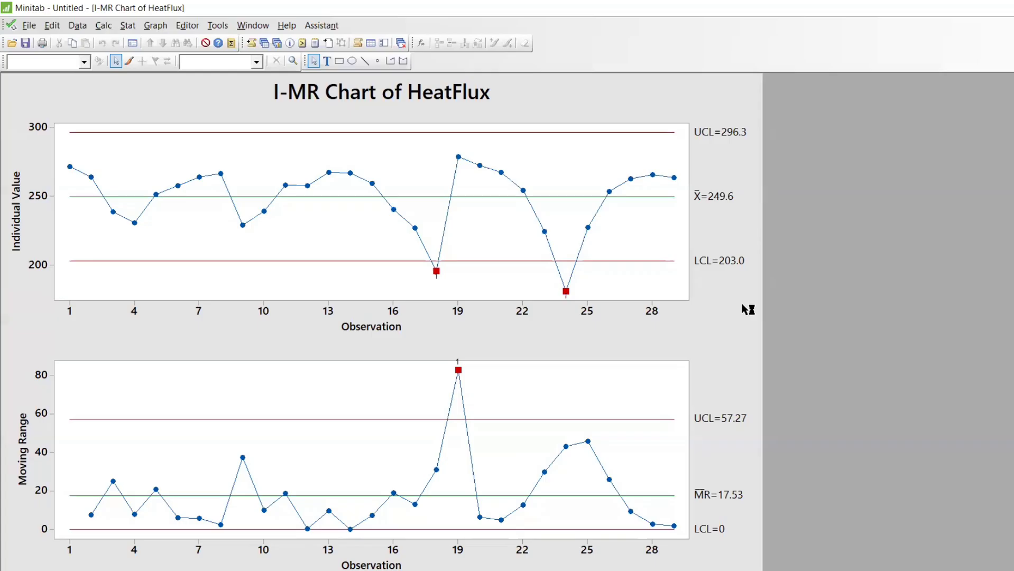
Compare the moving range center line and the failed test at observation 18 between DATAtab's and Minitab's I-MR charts
{"action": "key", "text": "alt+Tab"}
{"action": "scroll", "coordinate": [621, 354], "scroll_direction": "down", "scroll_amount": 6}
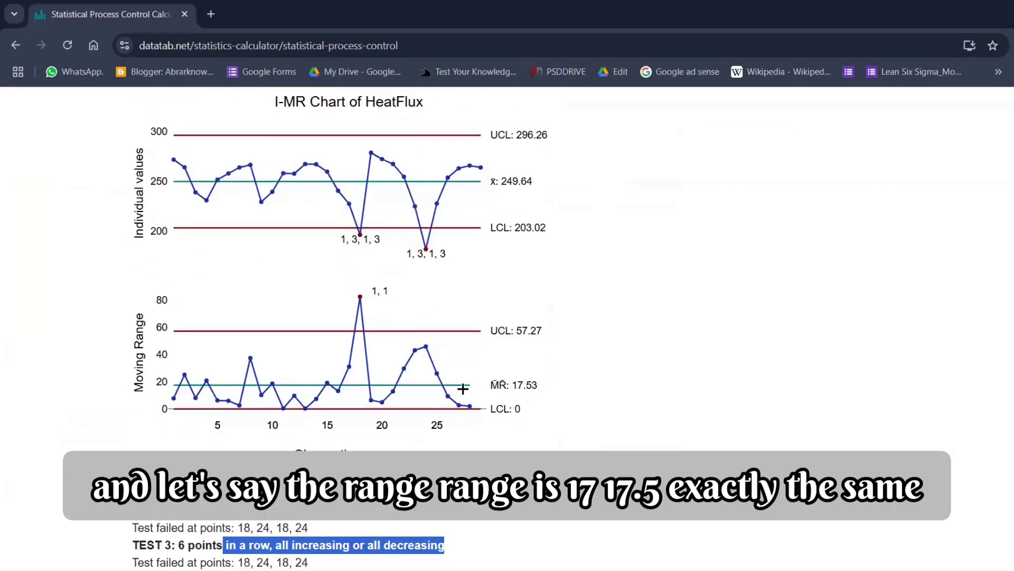
{"action": "key", "text": "alt+Tab"}
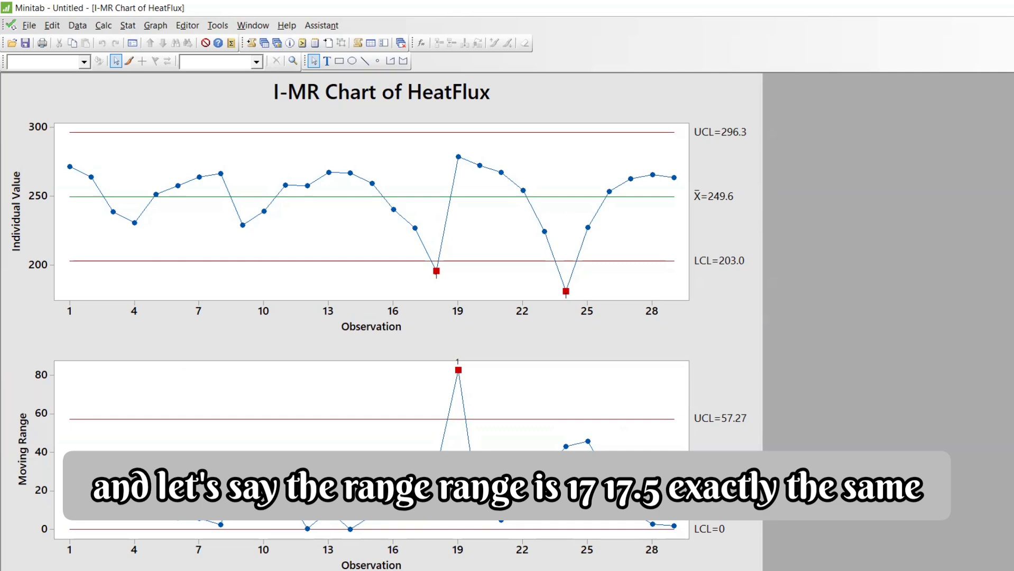
{"action": "key", "text": "alt+Tab"}
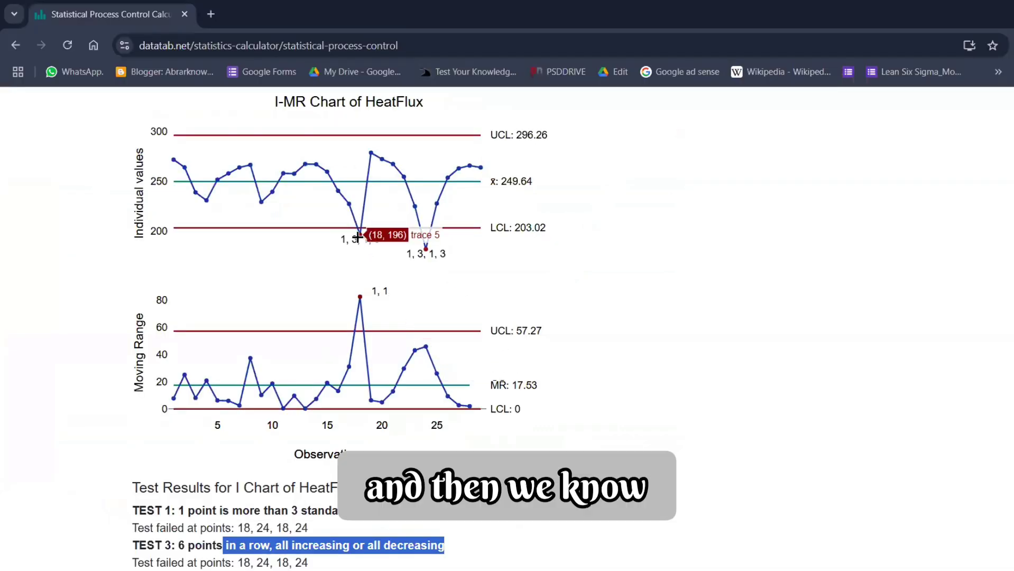
{"action": "key", "text": "alt+Tab"}
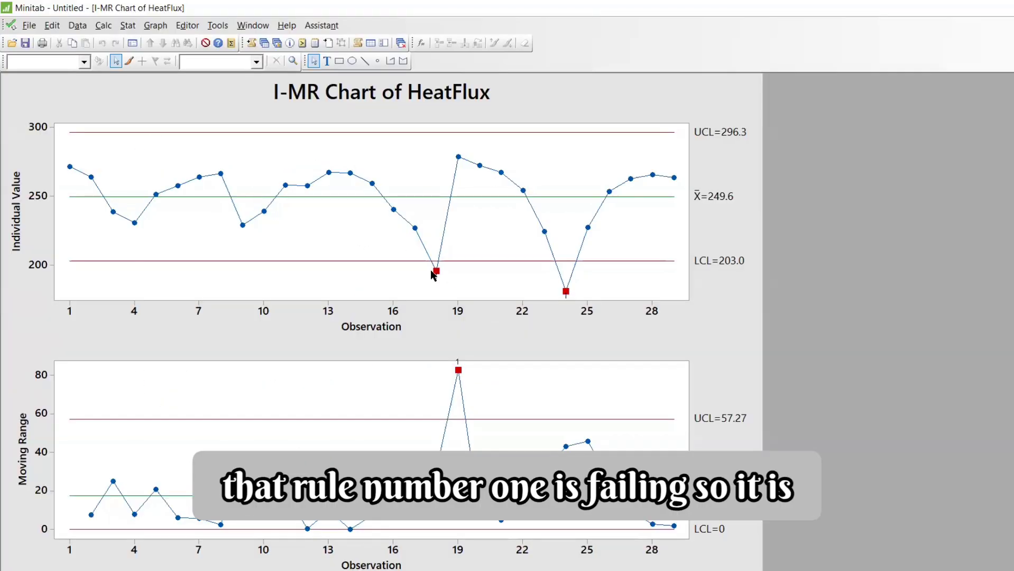
{"action": "mouse_move", "coordinate": [436, 277]}
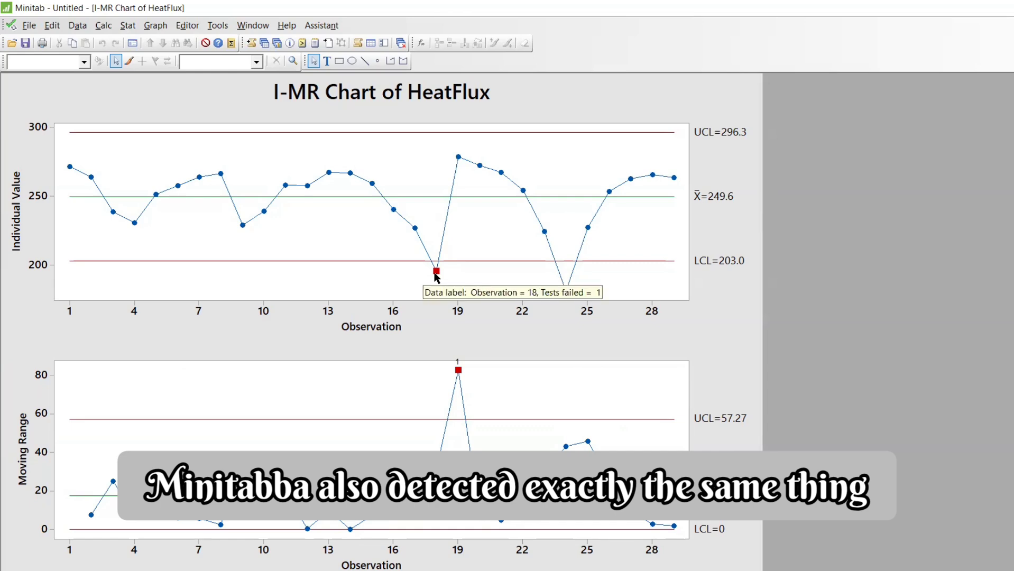
Restore the Minitab I-MR chart to a smaller window, check the DATAtab I-MR chart, and return to Minitab
{"action": "left_click", "coordinate": [1011, 25]}
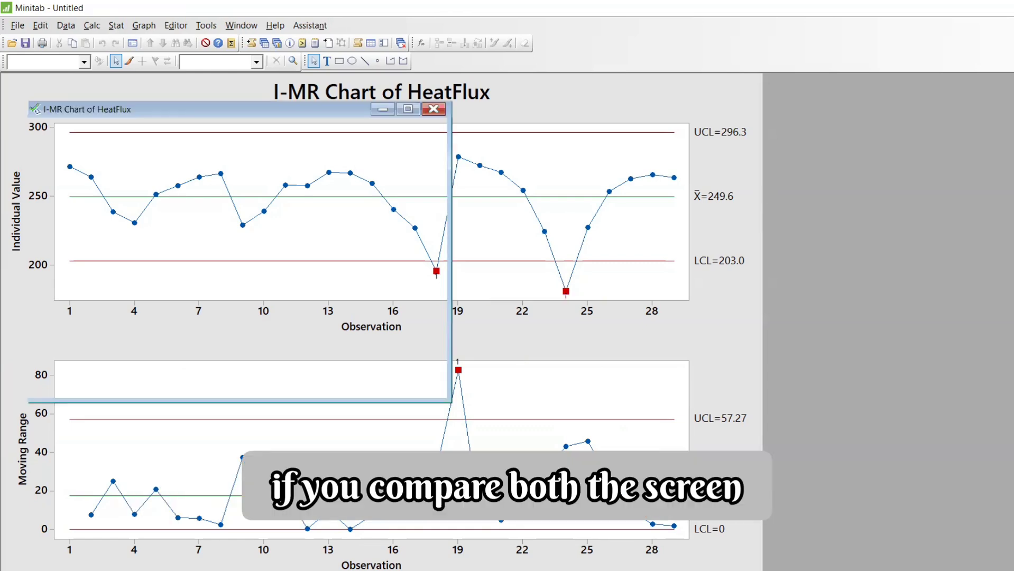
{"action": "left_click", "coordinate": [385, 570]}
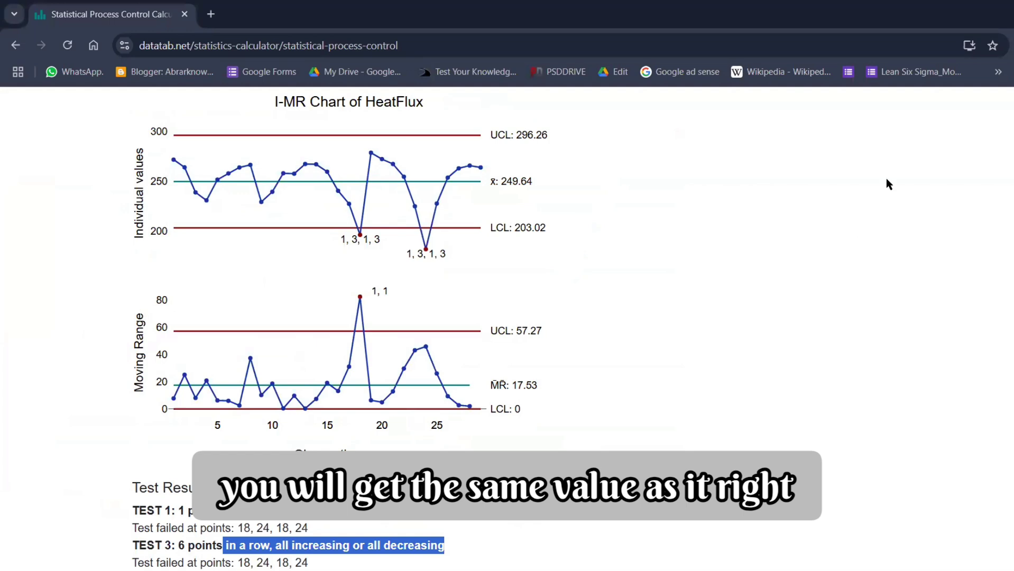
{"action": "left_click", "coordinate": [656, 570]}
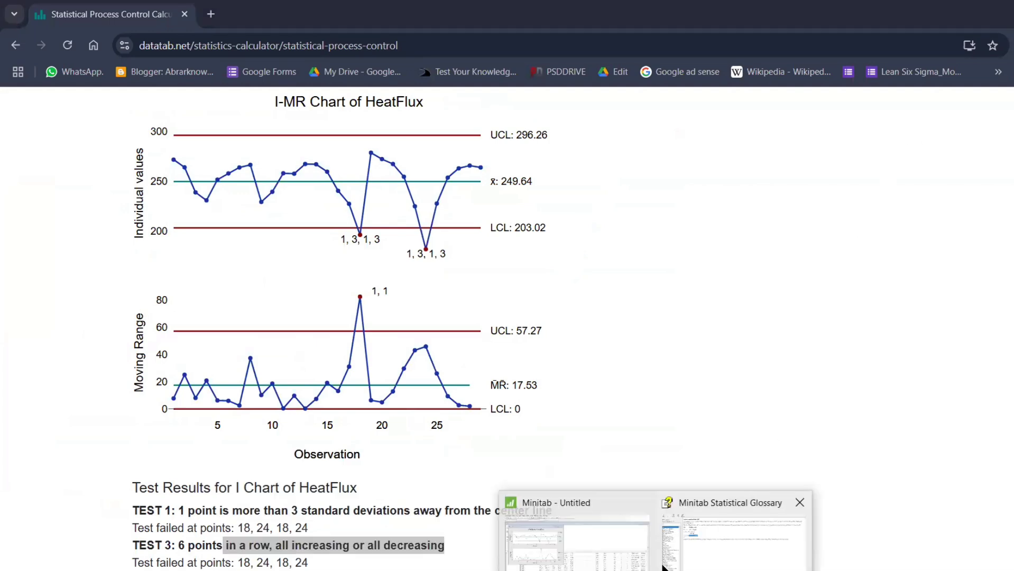
{"action": "left_click", "coordinate": [830, 277]}
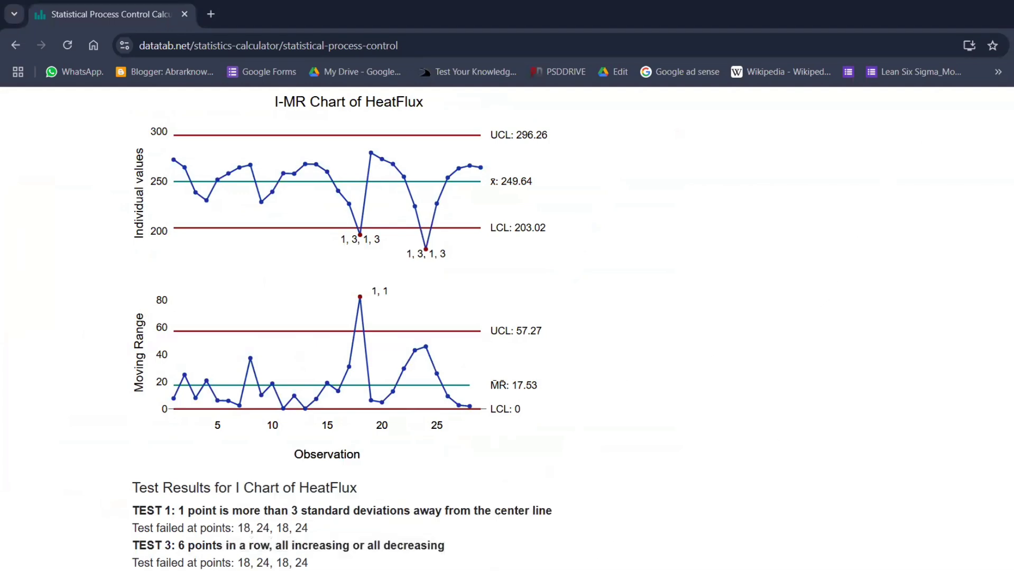
{"action": "left_click", "coordinate": [656, 570]}
{"action": "left_click", "coordinate": [617, 556]}
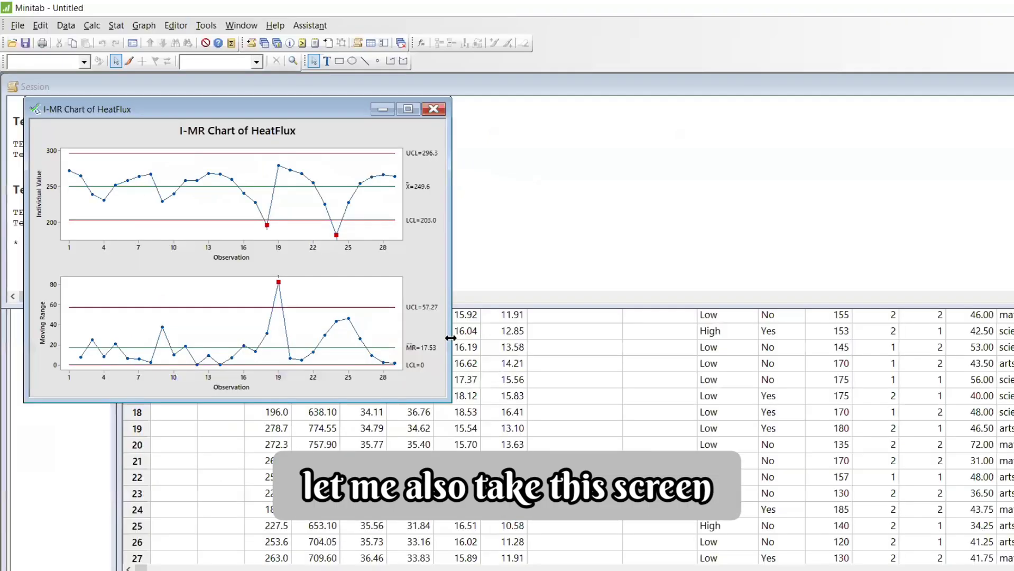
Compare DATAtab's HeatFlux control charts once more with Minitab's I-MR chart, ending on DATAtab's I chart
{"action": "key", "text": "alt+Tab"}
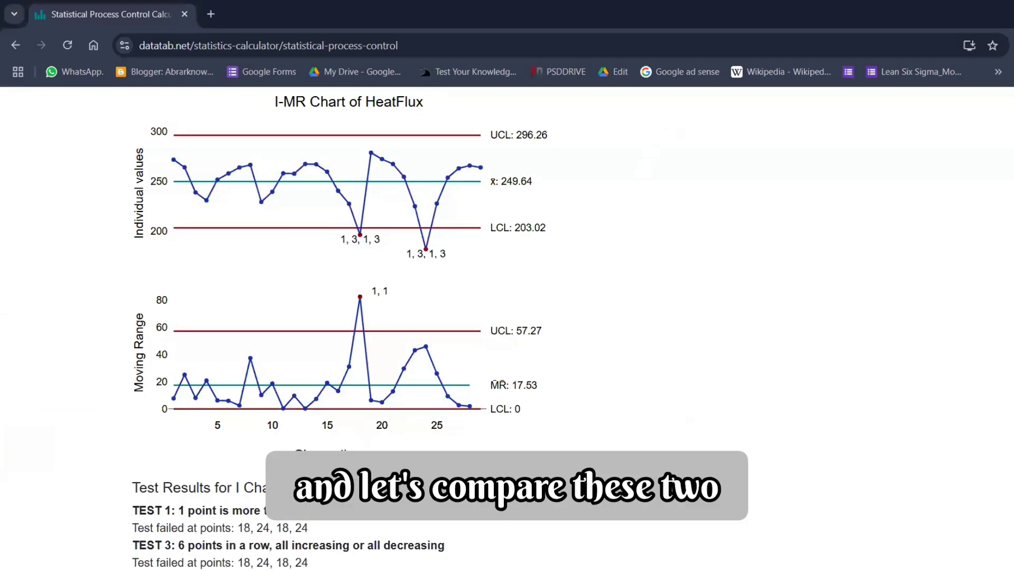
{"action": "scroll", "coordinate": [535, 390], "scroll_direction": "down", "scroll_amount": 1}
{"action": "scroll", "coordinate": [535, 391], "scroll_direction": "up", "scroll_amount": 3}
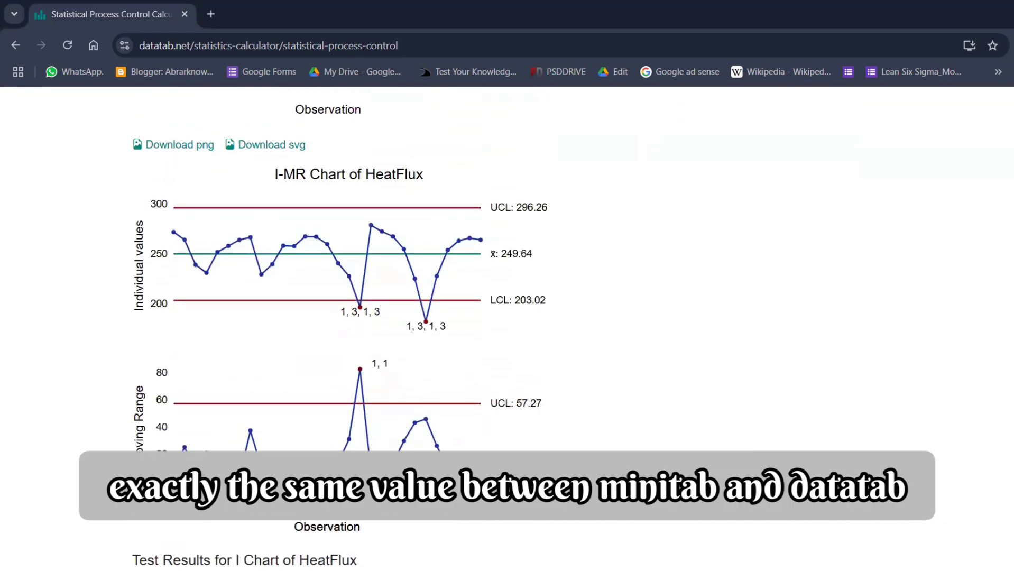
{"action": "key", "text": "alt+Tab"}
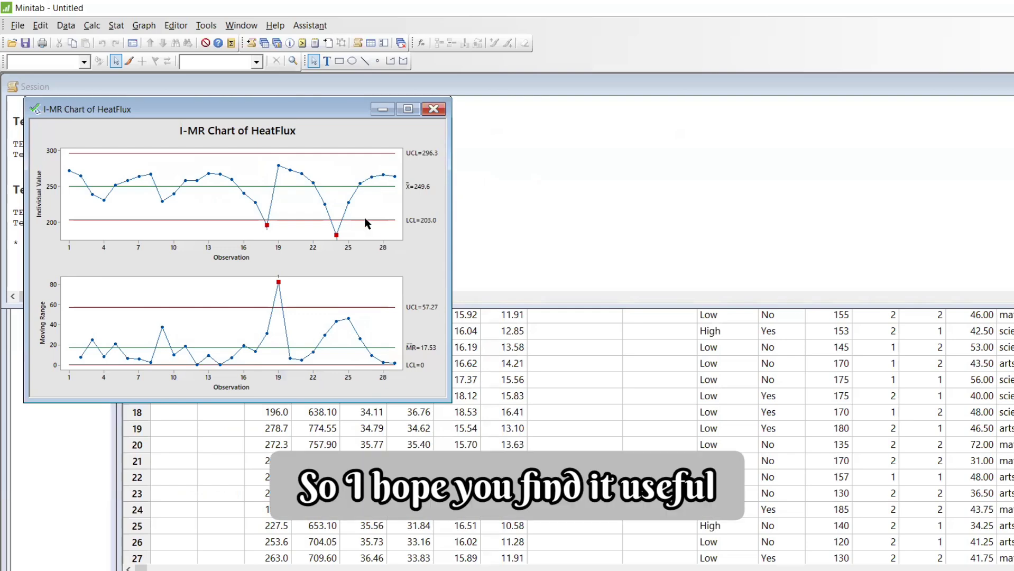
{"action": "key", "text": "alt+Tab"}
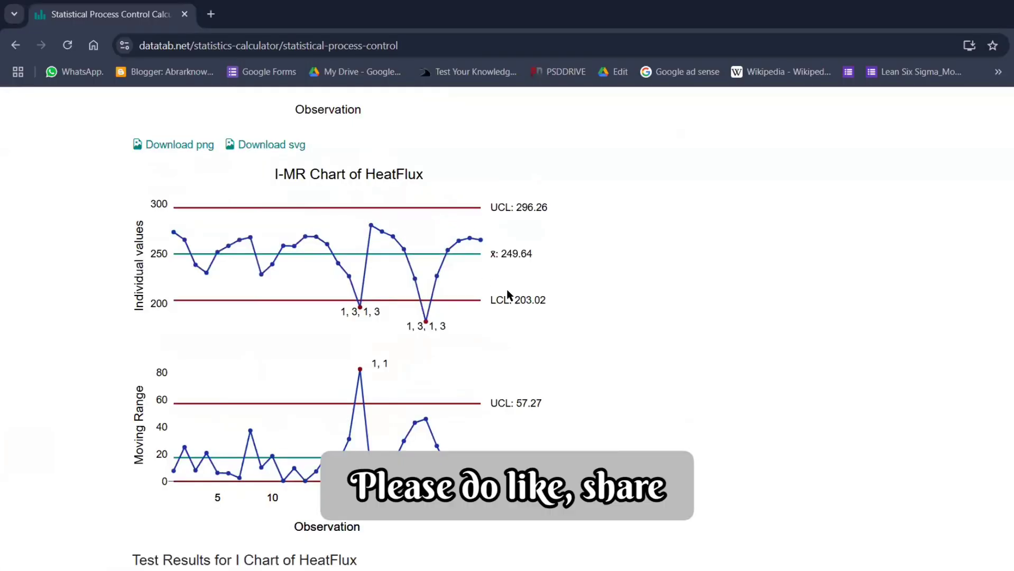
{"action": "scroll", "coordinate": [649, 304], "scroll_direction": "up", "scroll_amount": 5}
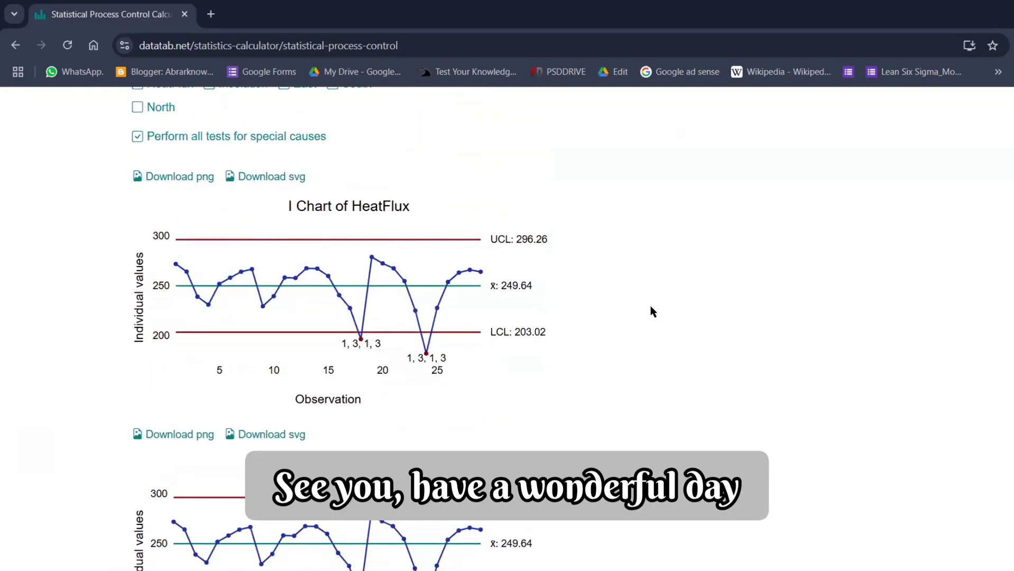